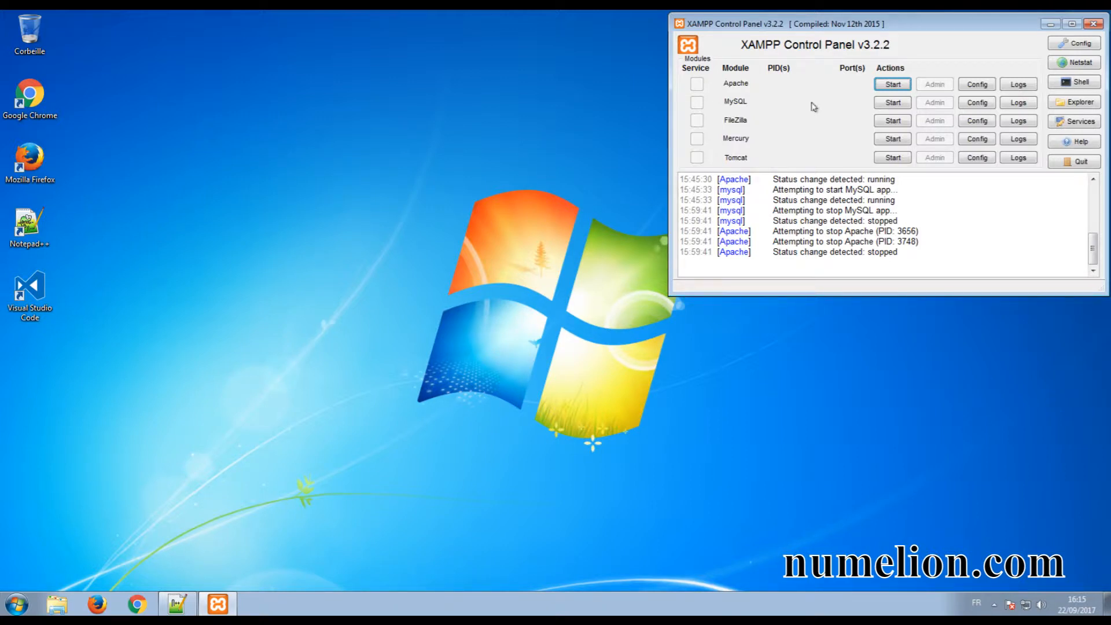
Start the Apache and MySQL modules in the XAMPP Control Panel.
click(893, 85)
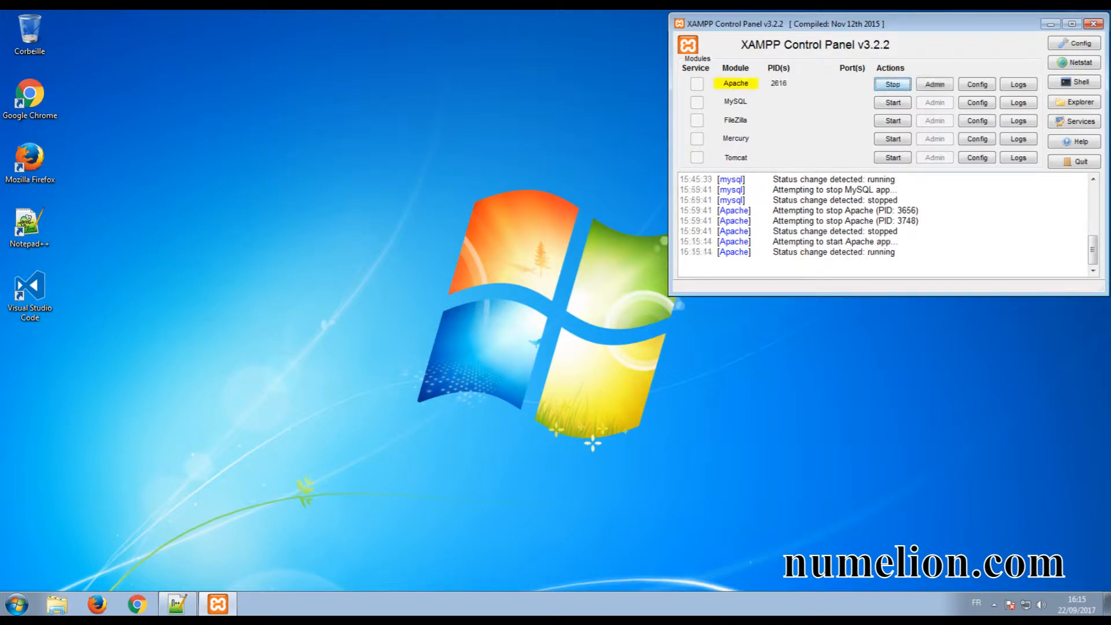
click(891, 103)
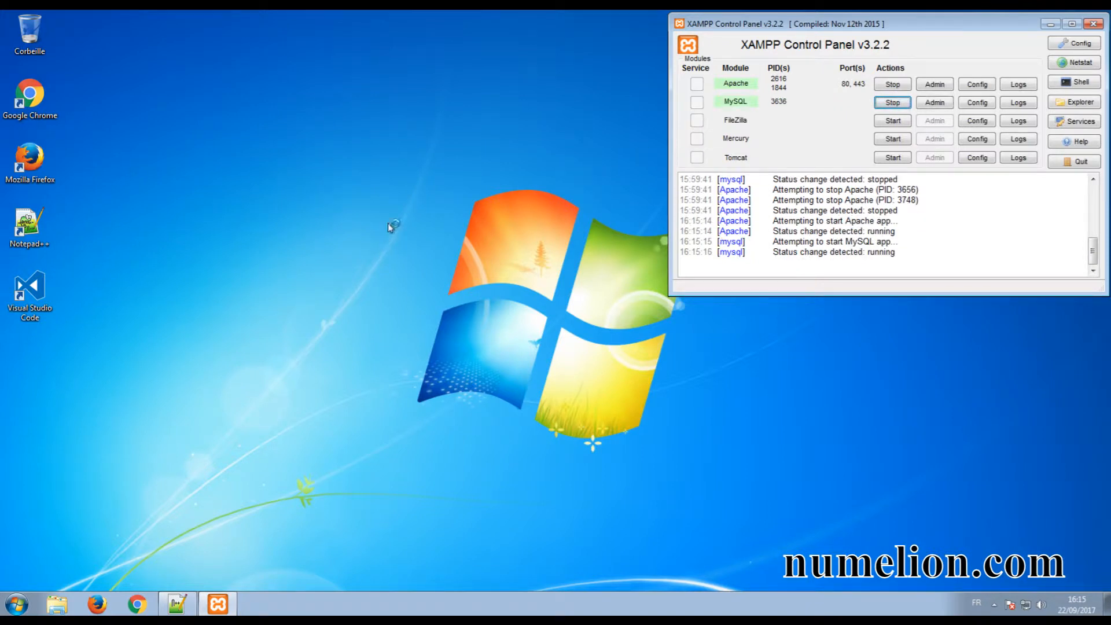
Open Firefox and load the local web server's root page at 127.0.0.1.
click(99, 604)
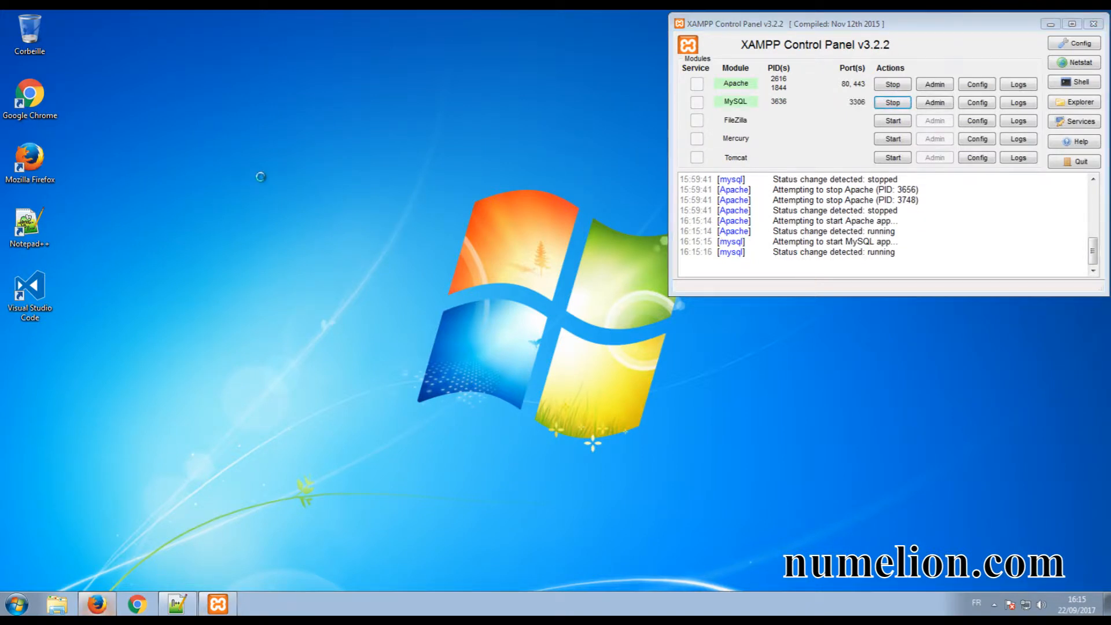
click(126, 55)
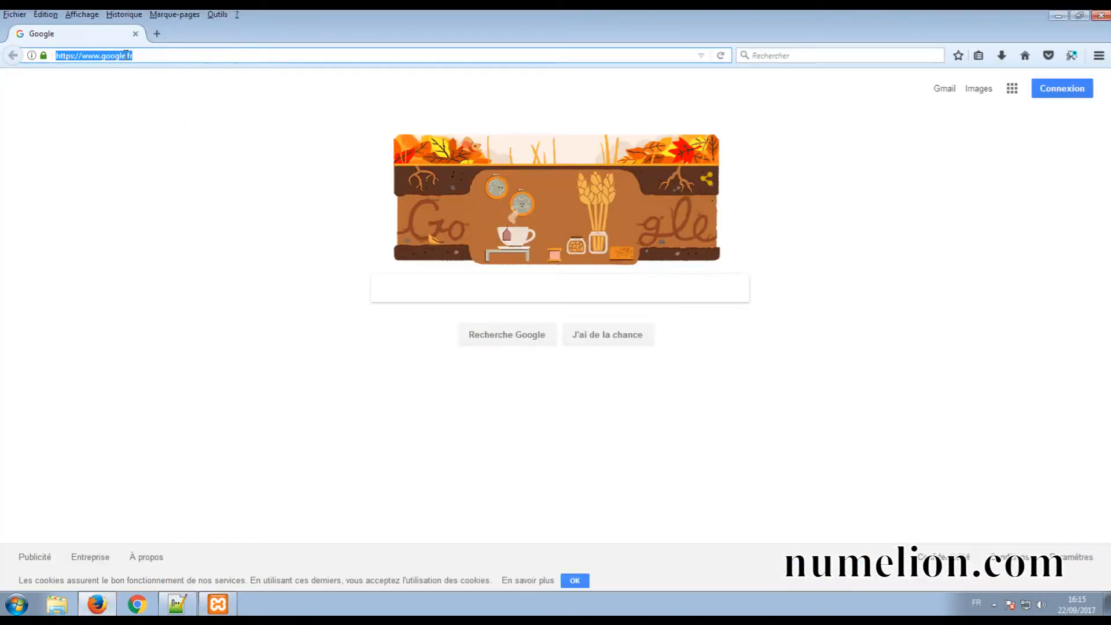
text(127)
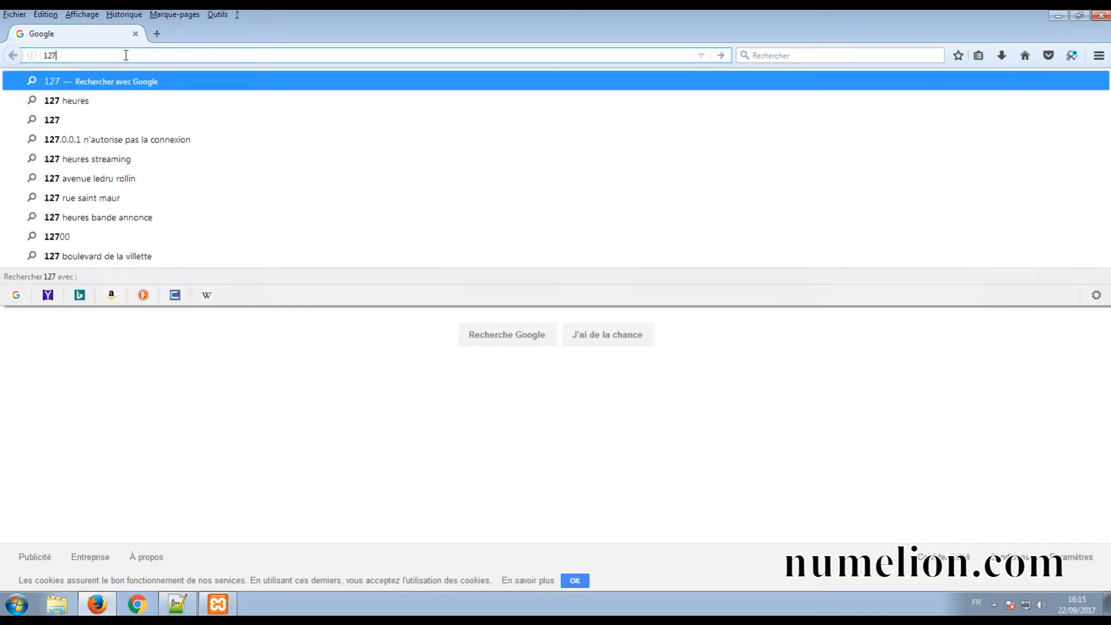
text(.0.0.1)
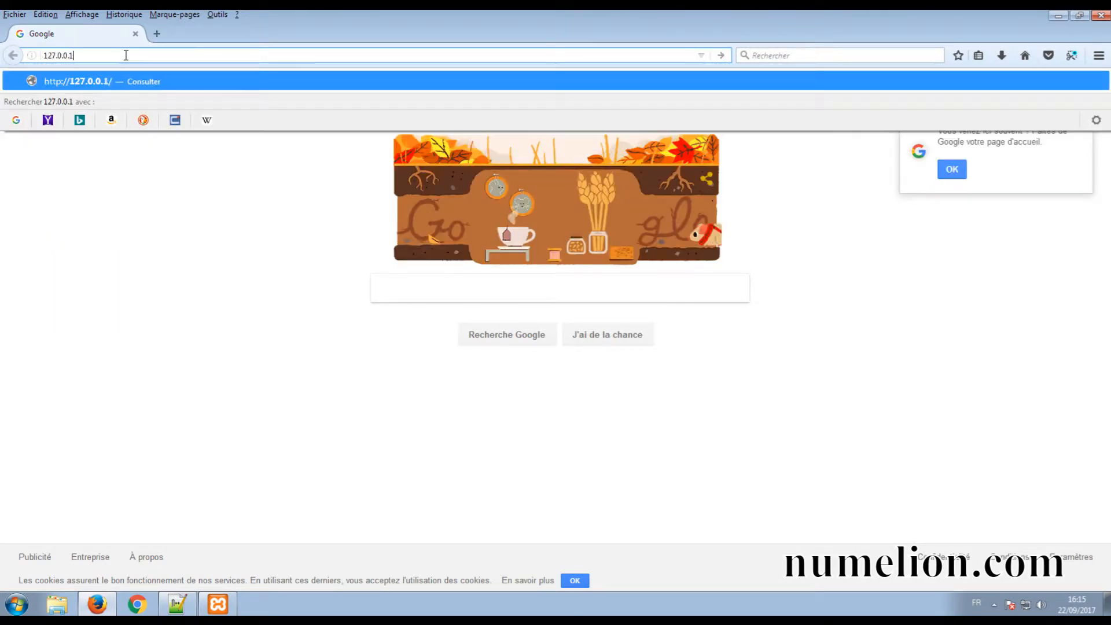
key(Return)
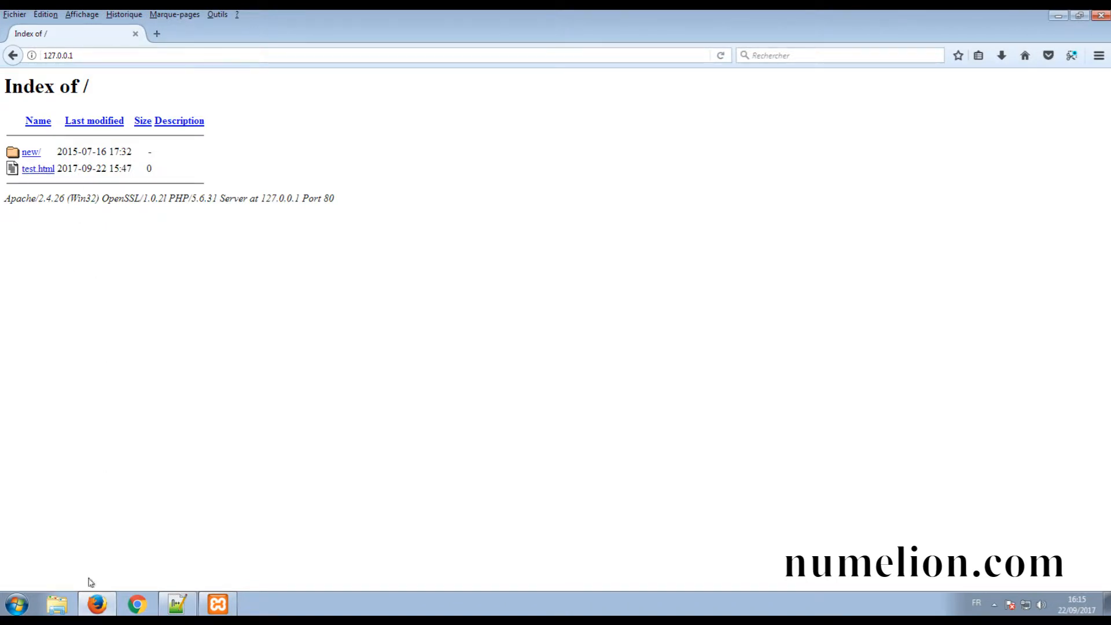
Open the C:\xampp\htdocs folder in Windows Explorer.
click(63, 606)
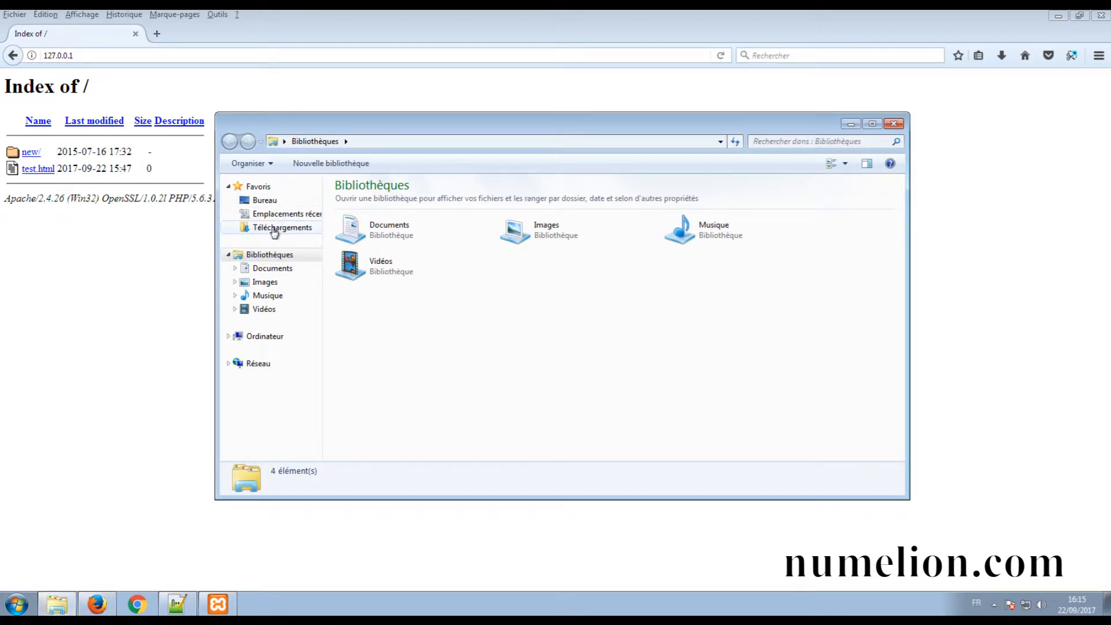
click(261, 336)
click(391, 214)
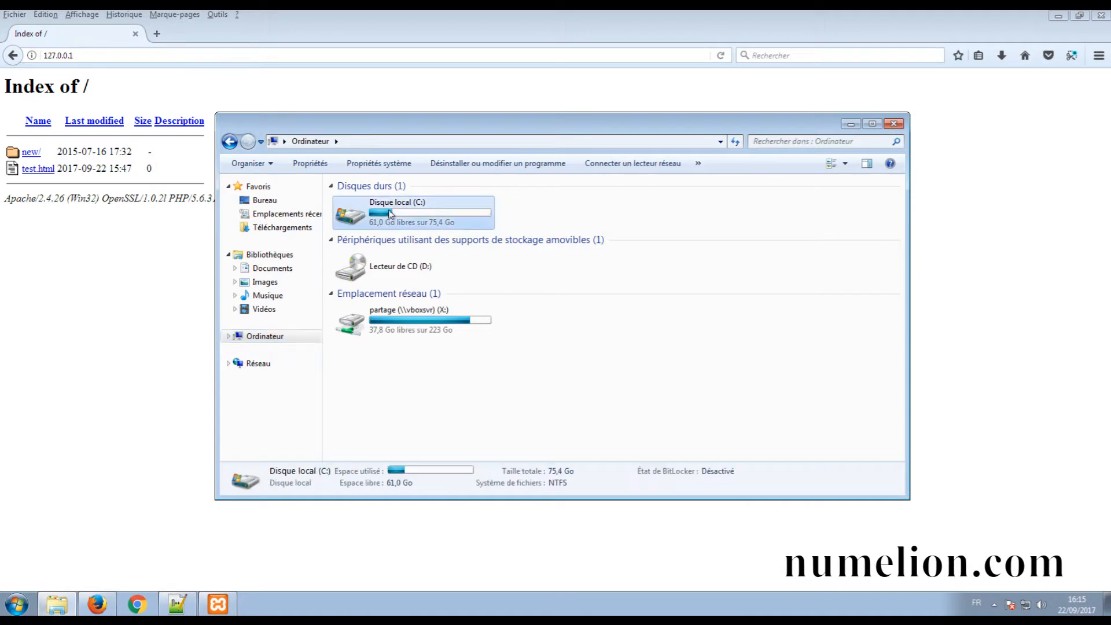
double_click(391, 215)
double_click(356, 270)
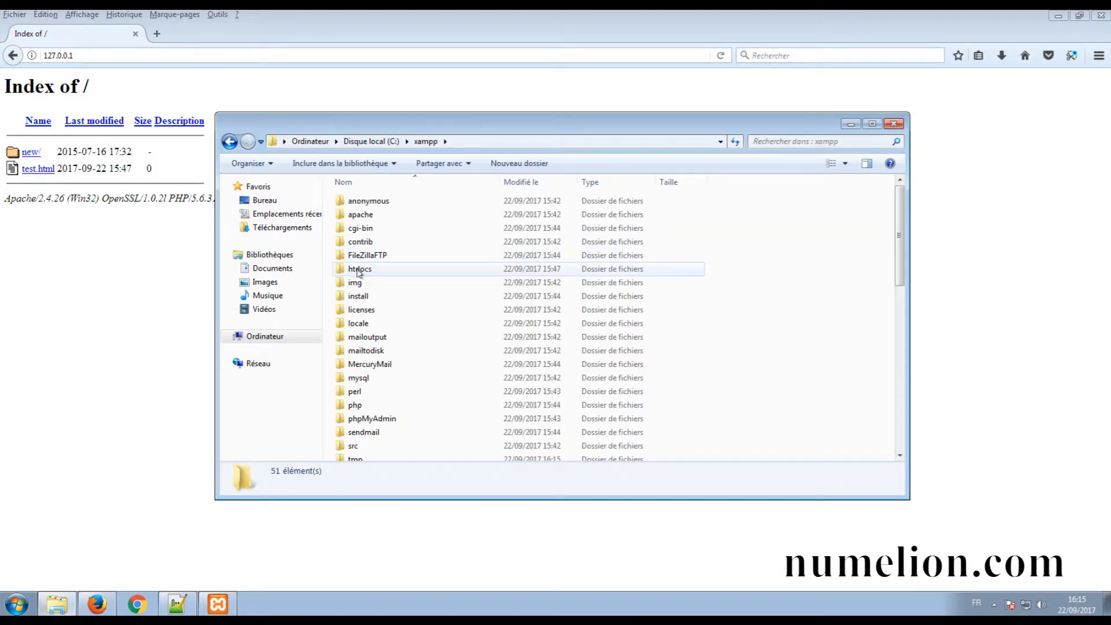
double_click(359, 269)
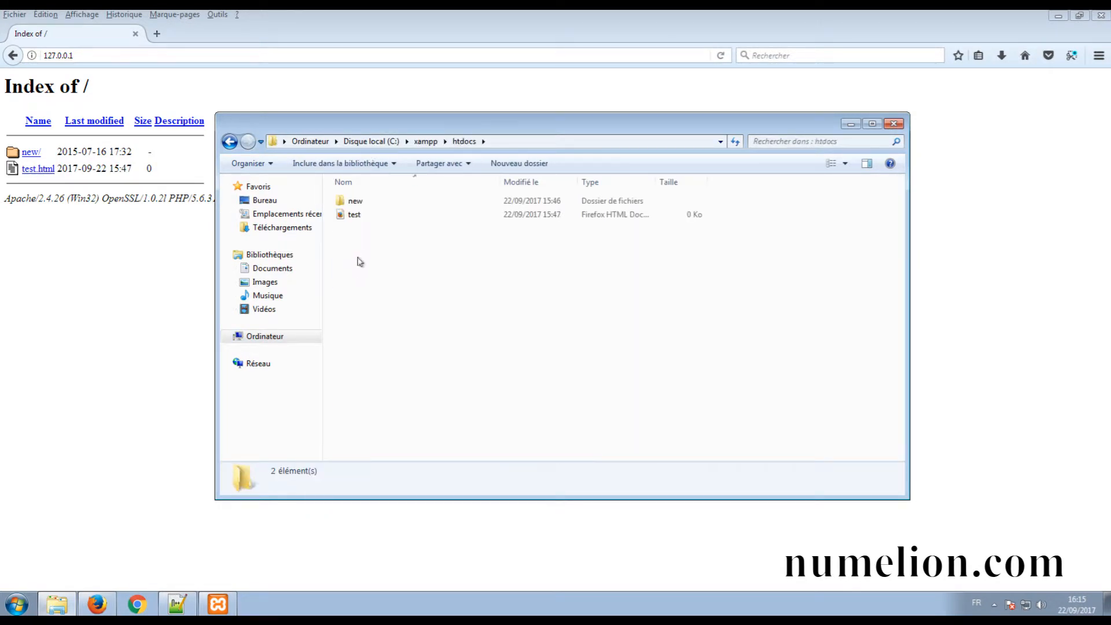
Create a new folder named monsite inside htdocs.
right_click(359, 262)
mouse_move(405, 415)
click(532, 414)
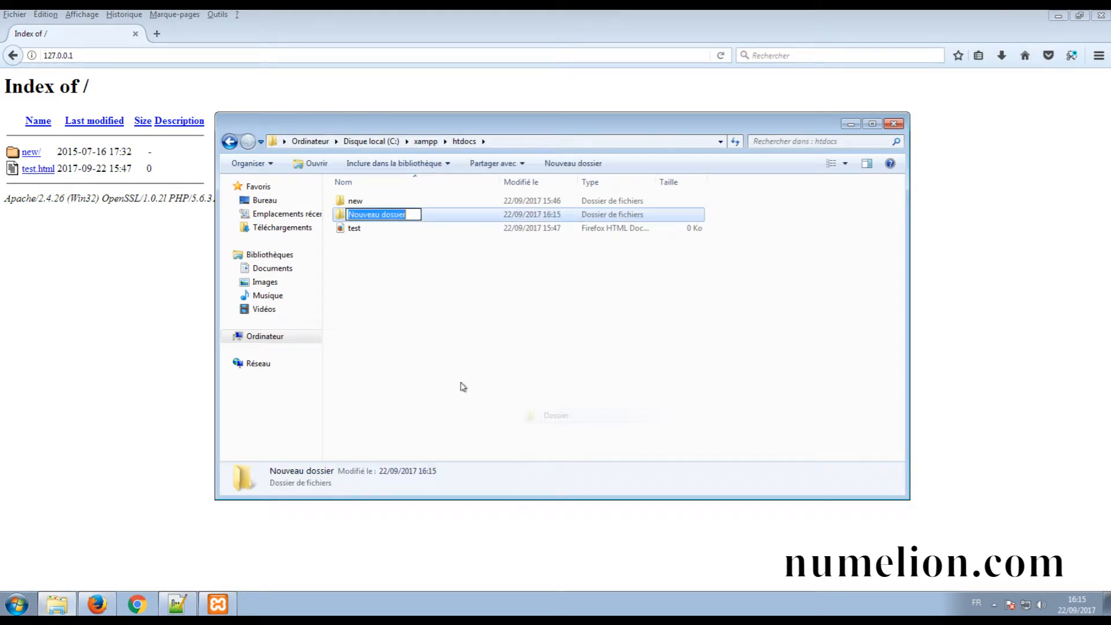
text(monsite)
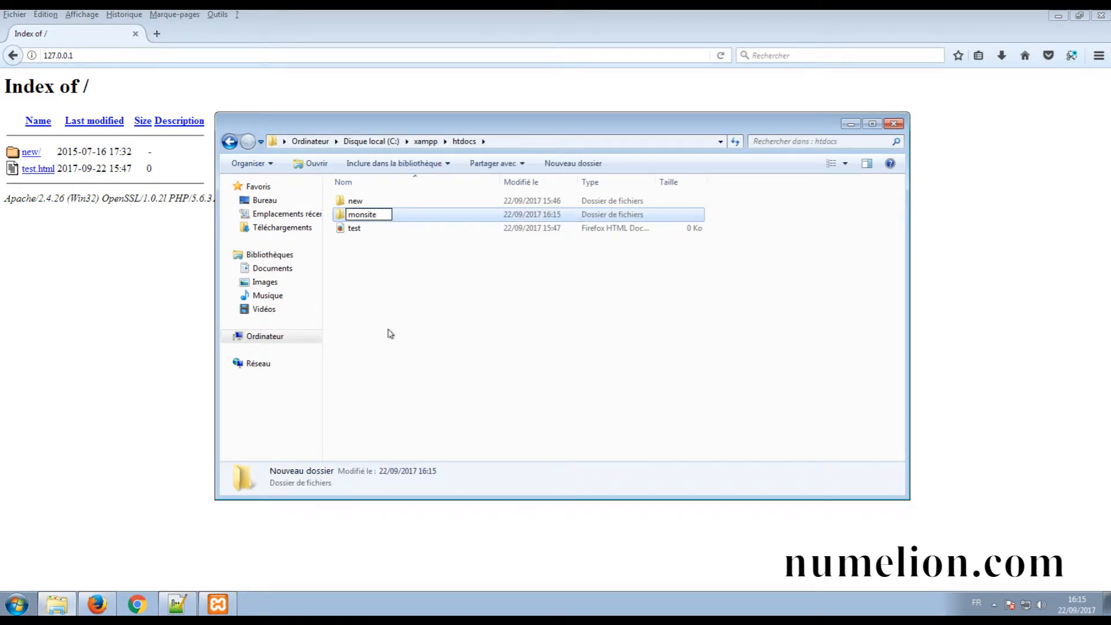
key(Return)
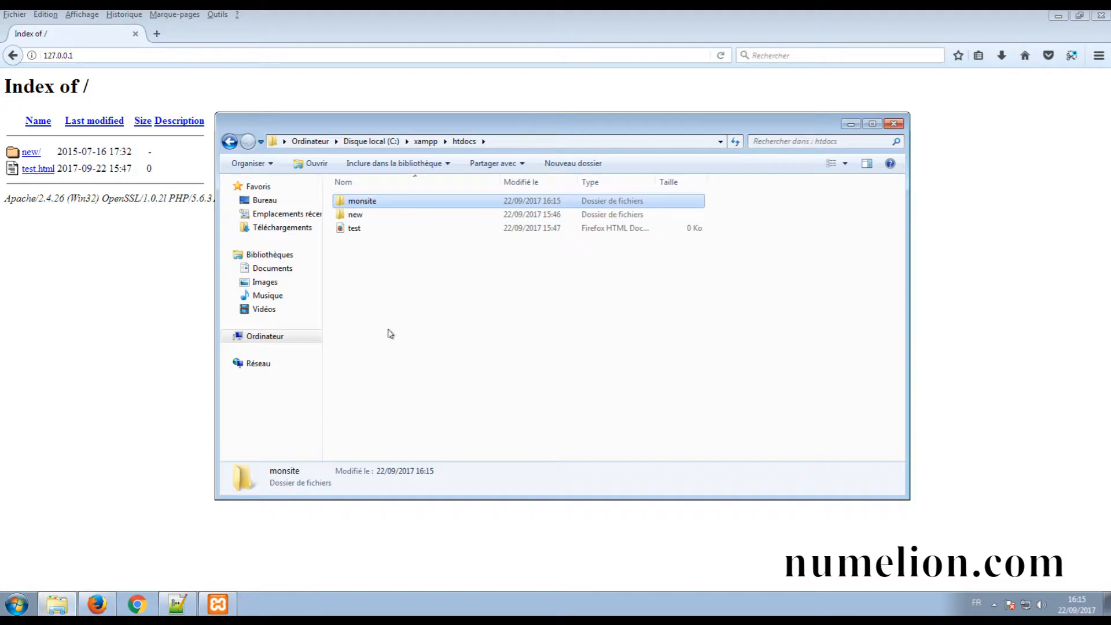
Switch back to Firefox, reload the server index and view the monsite directory and its address.
click(168, 245)
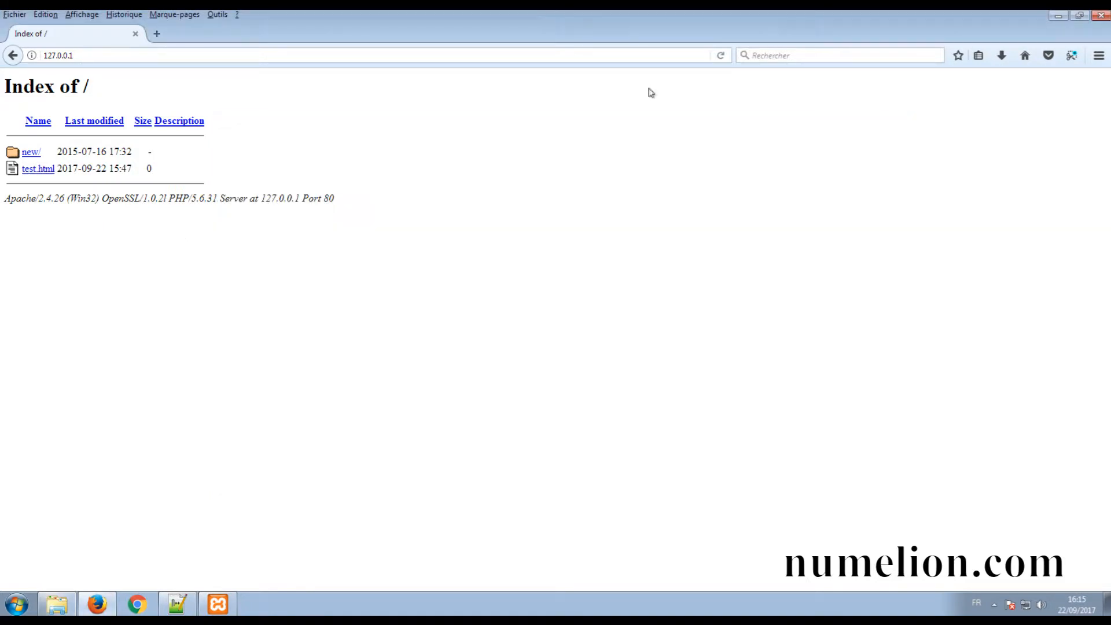
click(721, 55)
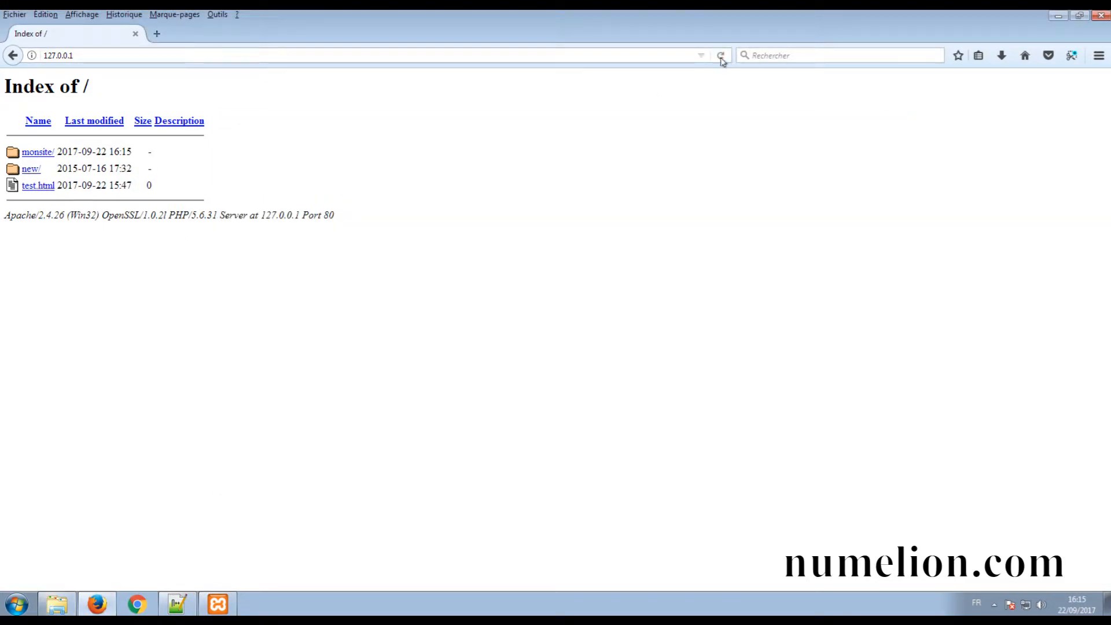
click(38, 153)
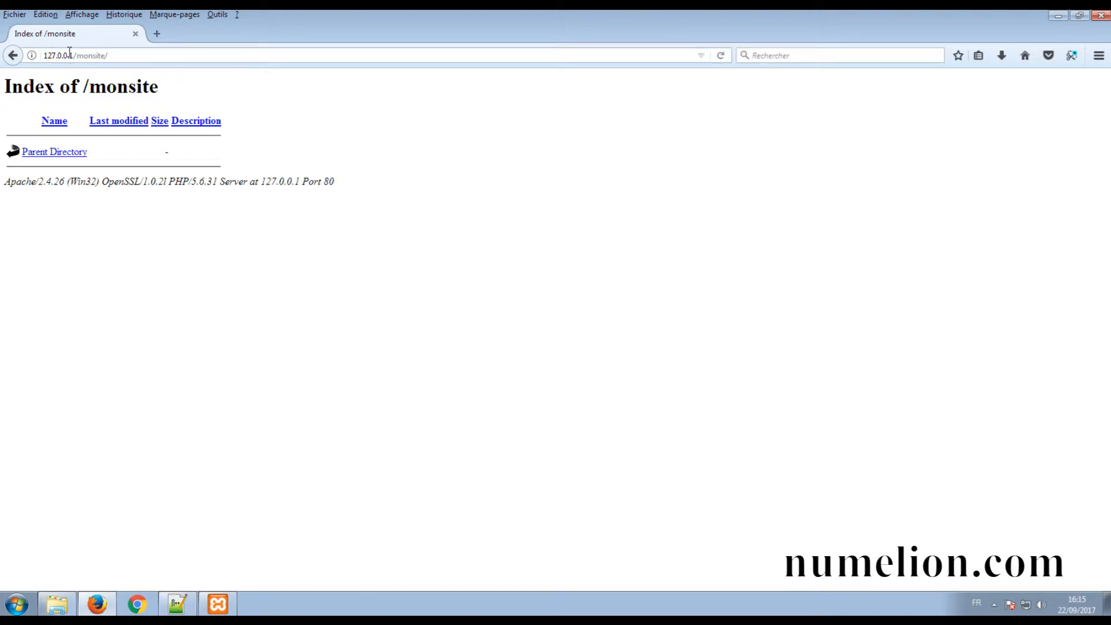
click(111, 56)
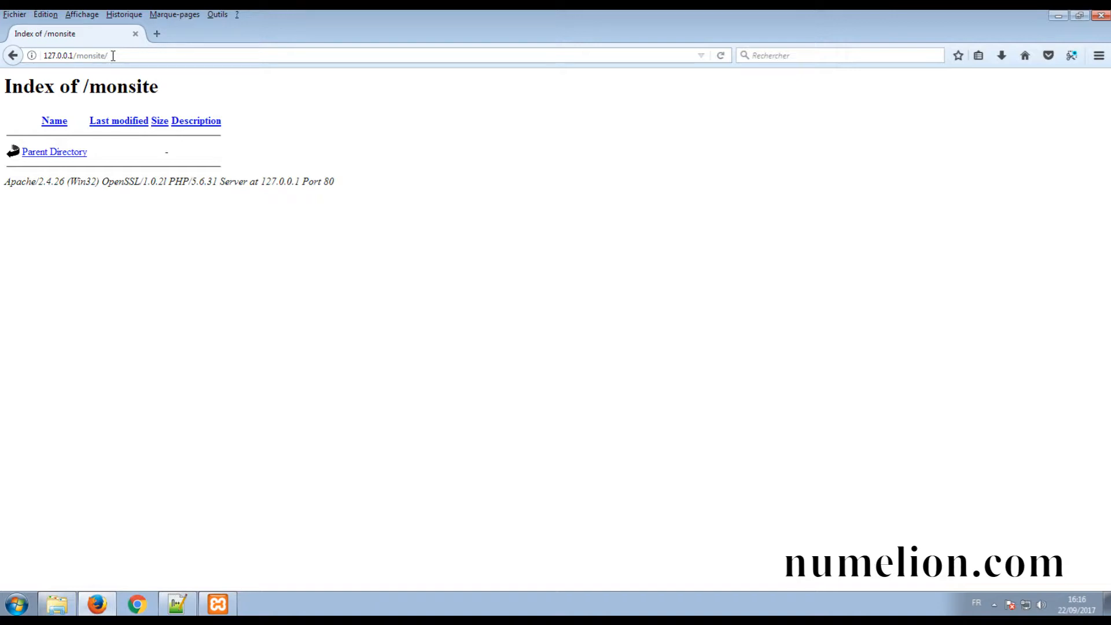
drag(118, 56, 32, 56)
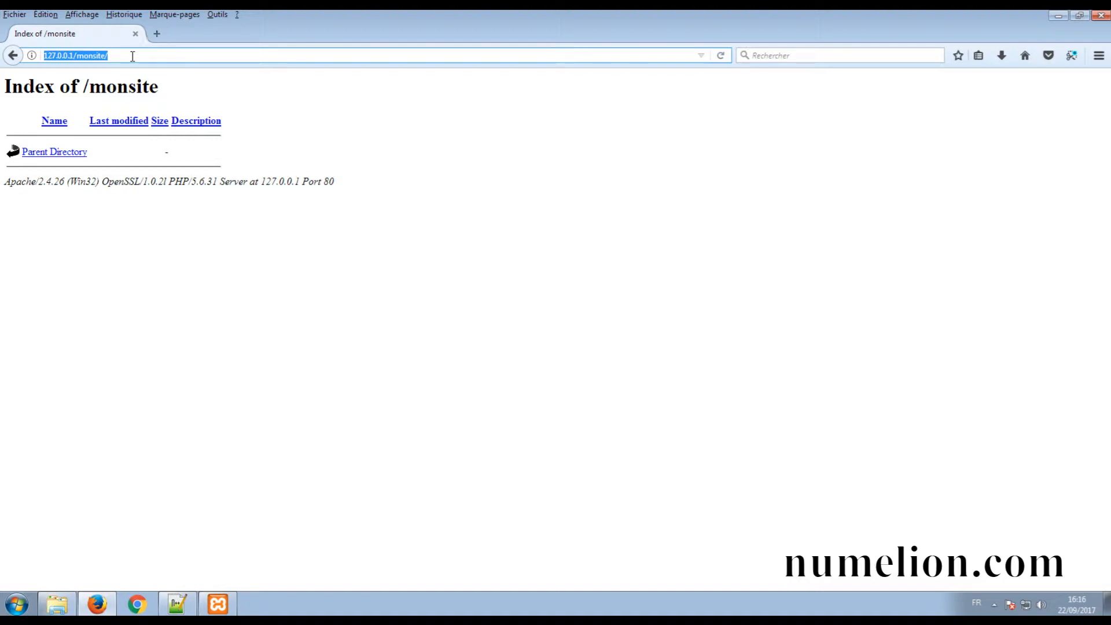
Minimise Firefox and open the C:\Windows\System32\drivers\etc folder in a new Explorer window.
click(1056, 18)
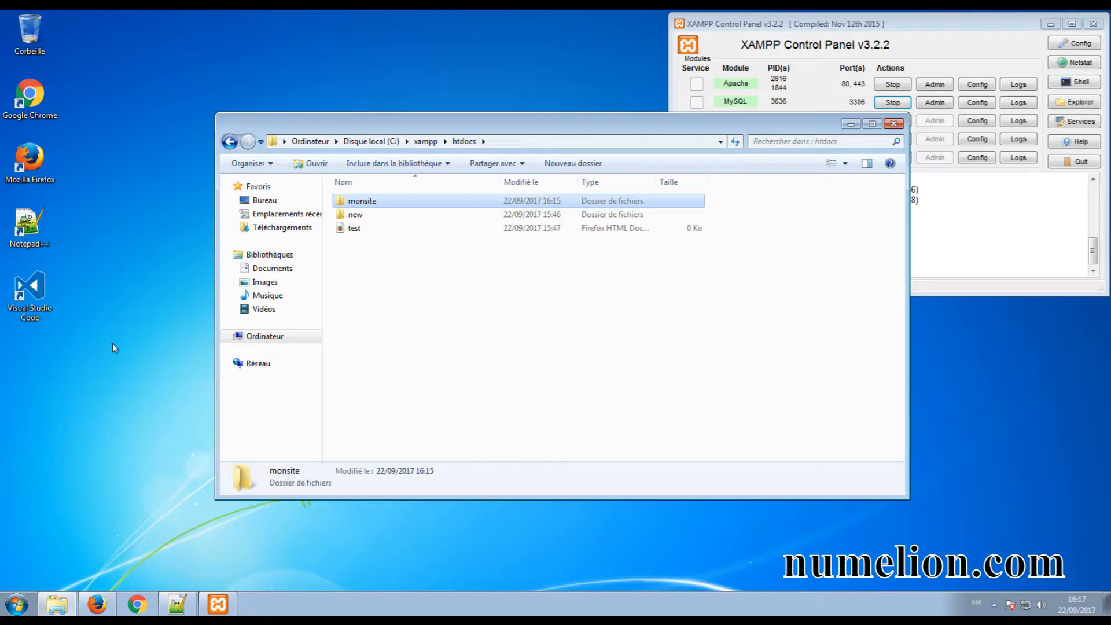
click(16, 604)
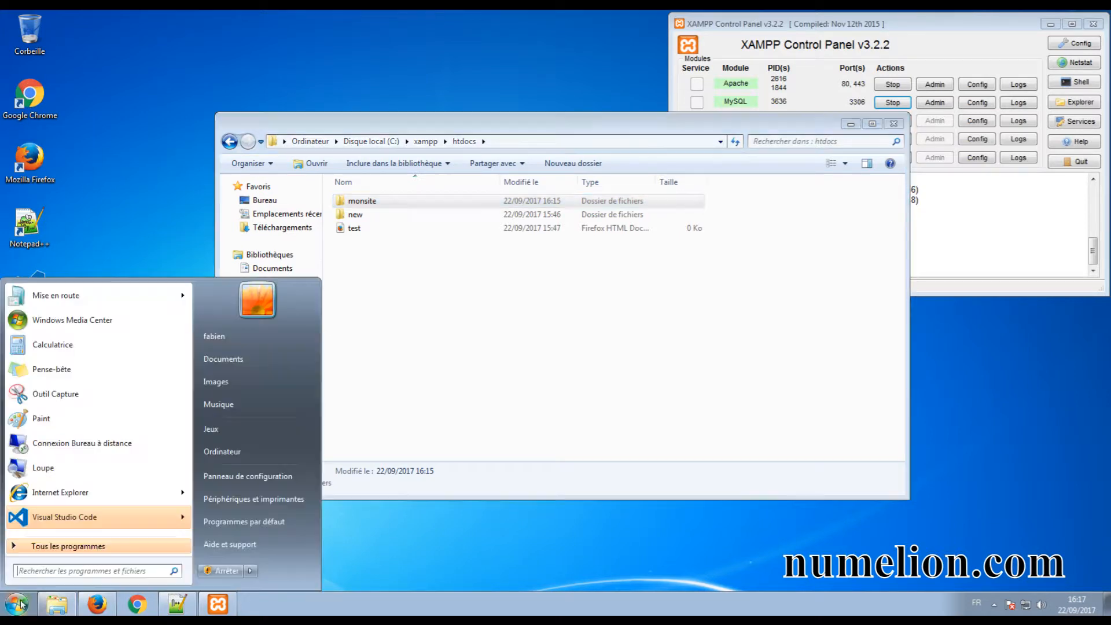
click(233, 451)
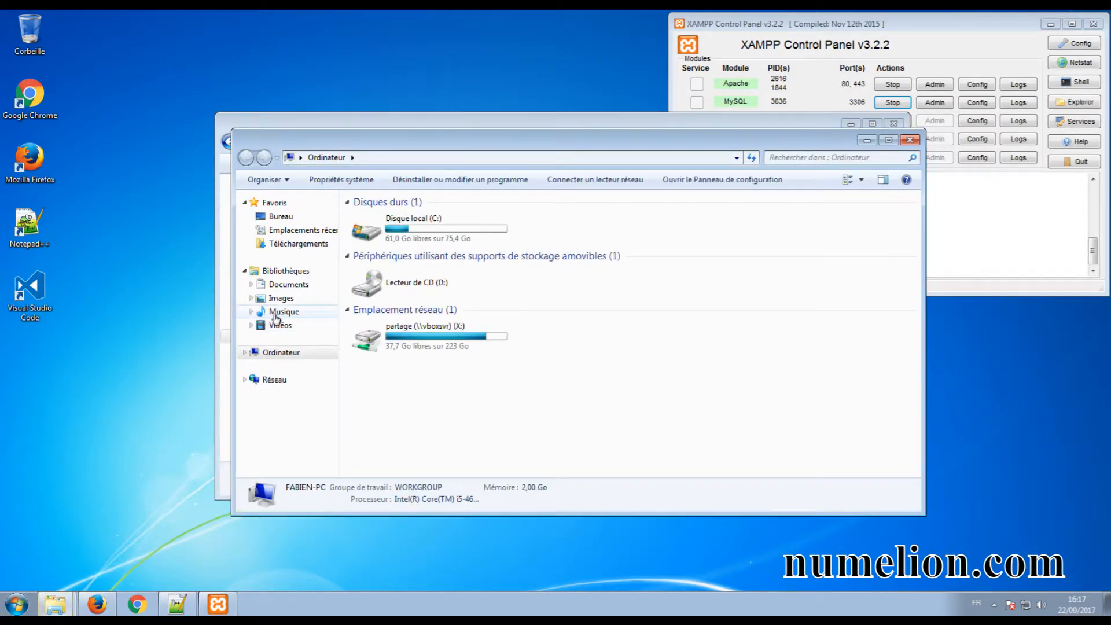
click(404, 336)
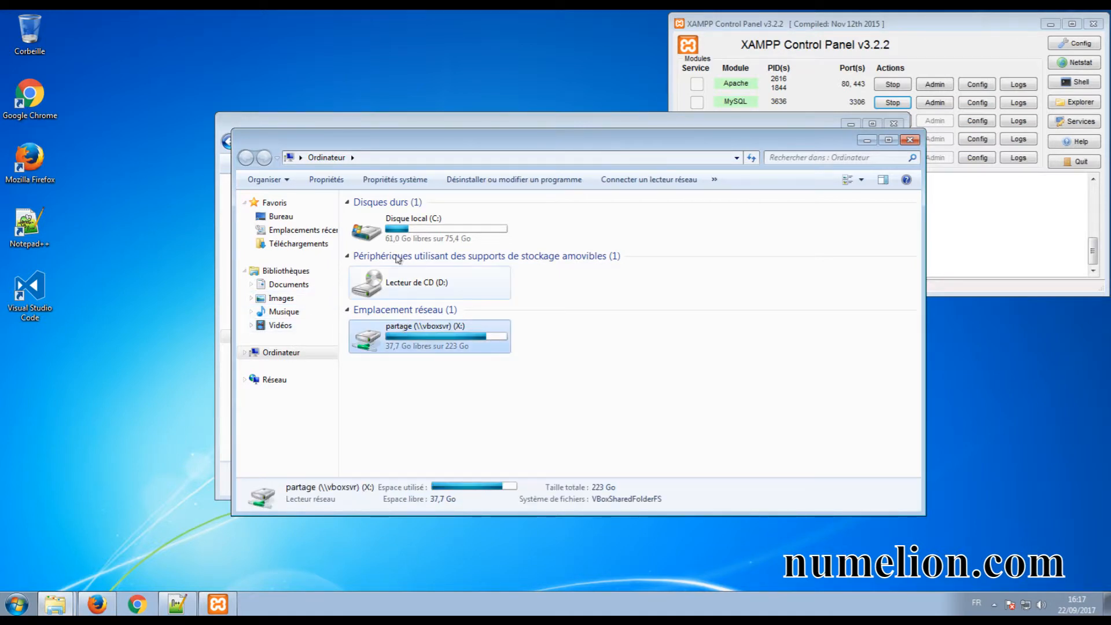
double_click(398, 230)
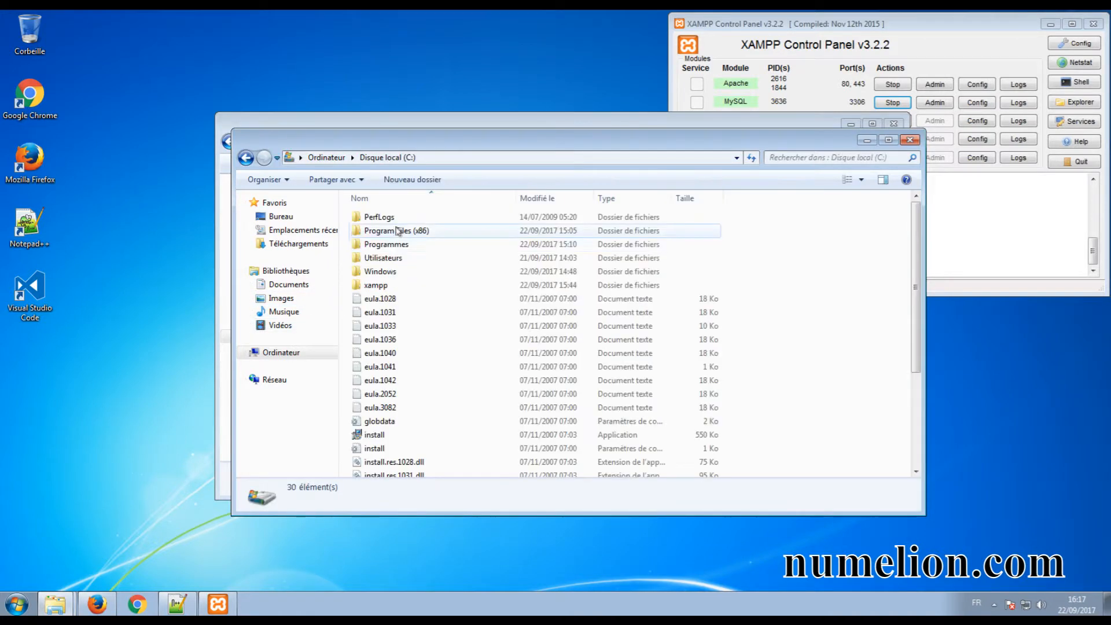
double_click(372, 273)
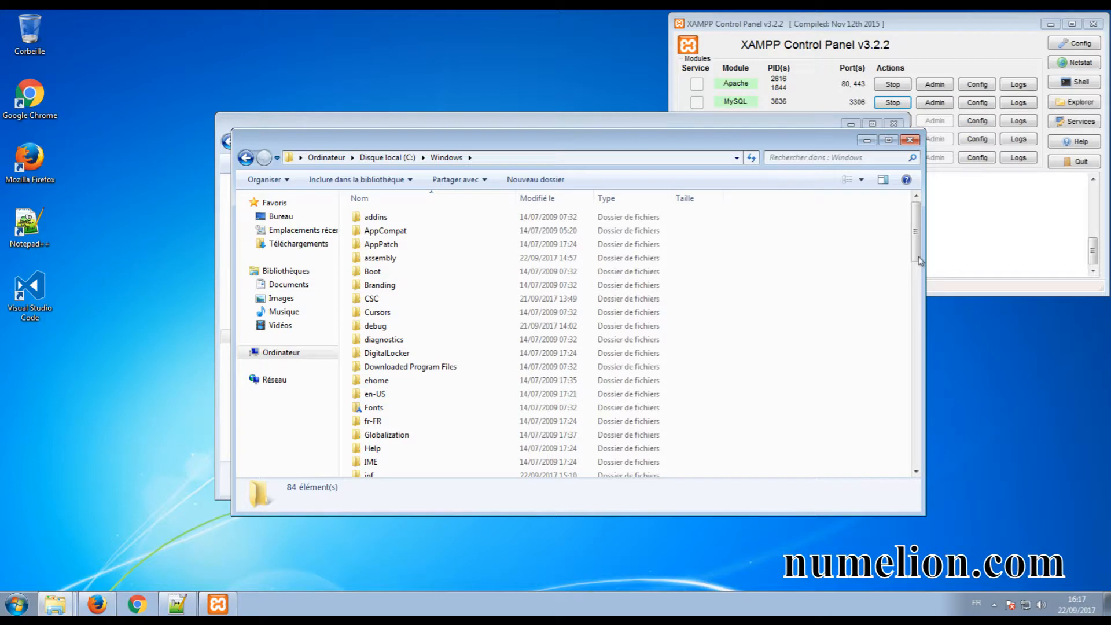
drag(915, 257, 915, 359)
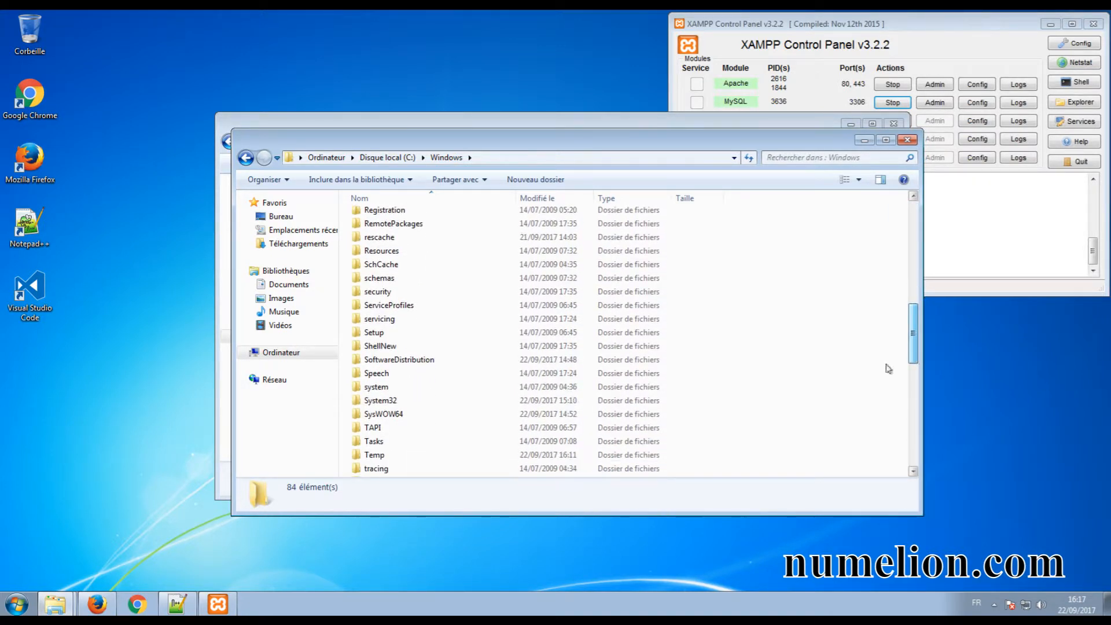
double_click(416, 407)
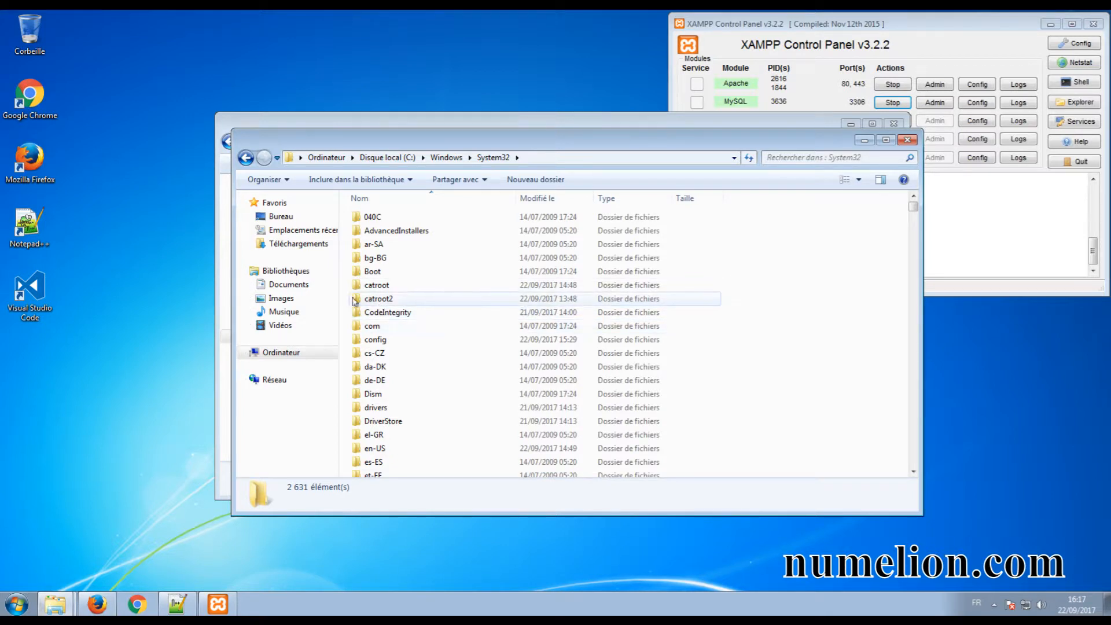
double_click(376, 407)
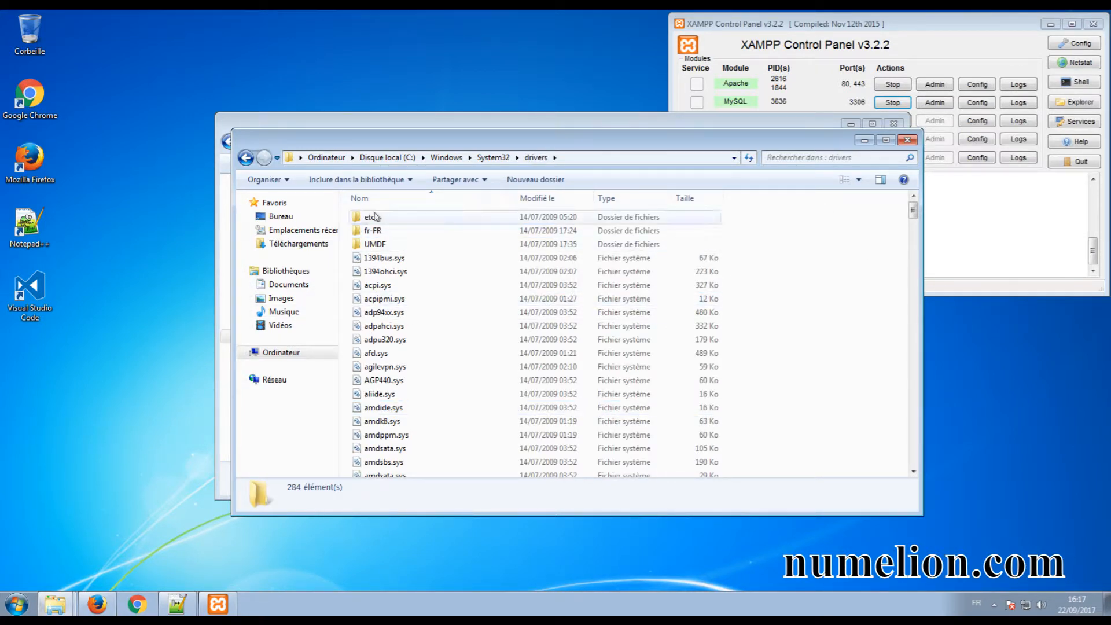
double_click(378, 217)
Open the etc folder and view the Utilisateurs group's security permissions in the hosts file's properties.
click(380, 219)
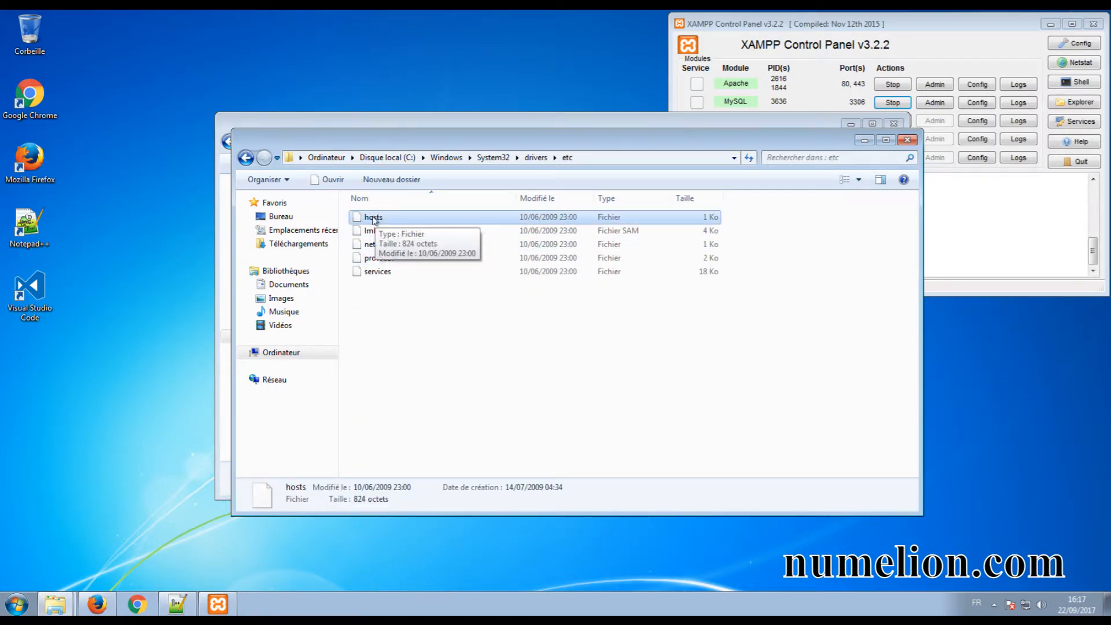
right_click(374, 218)
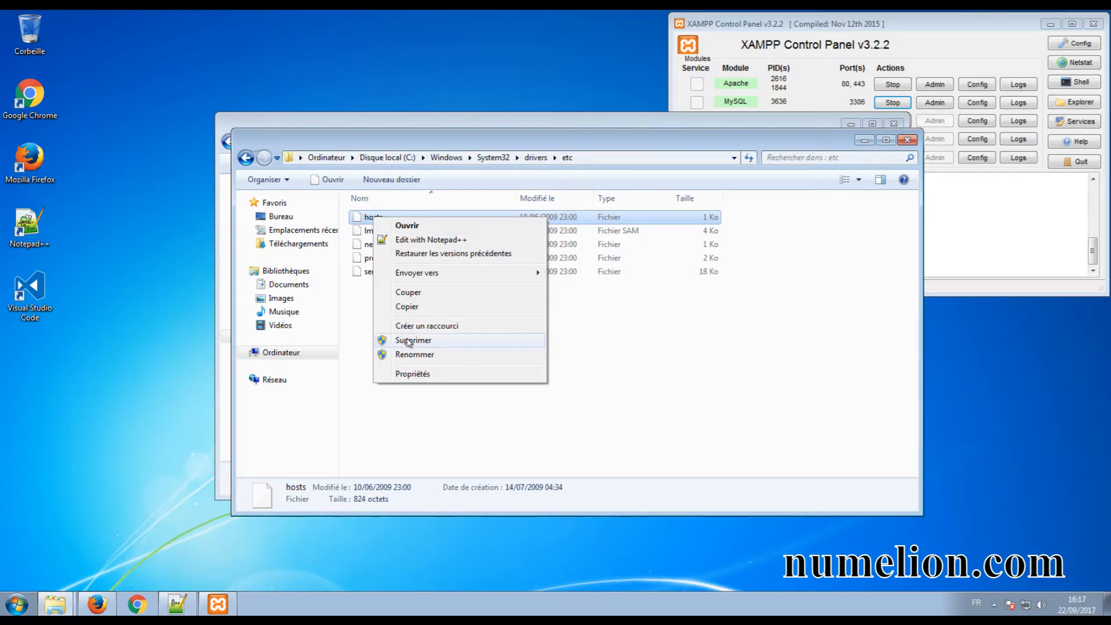
click(414, 374)
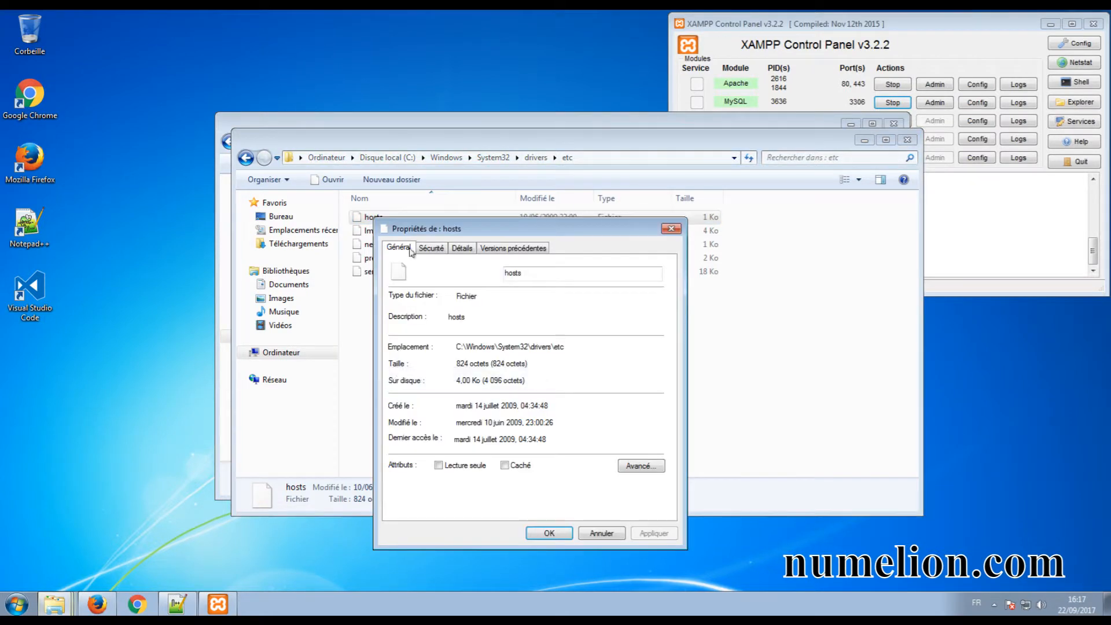
click(444, 251)
click(441, 316)
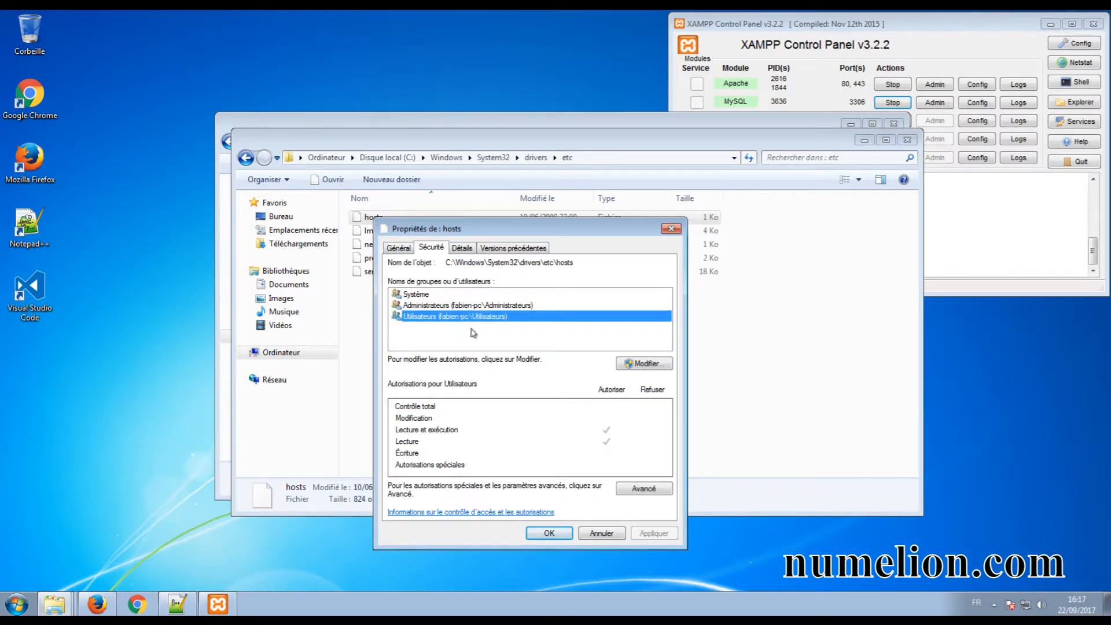
Grant the Utilisateurs group full control (Contrôle total) of the hosts file, accept the system folder warning and close its properties.
click(641, 365)
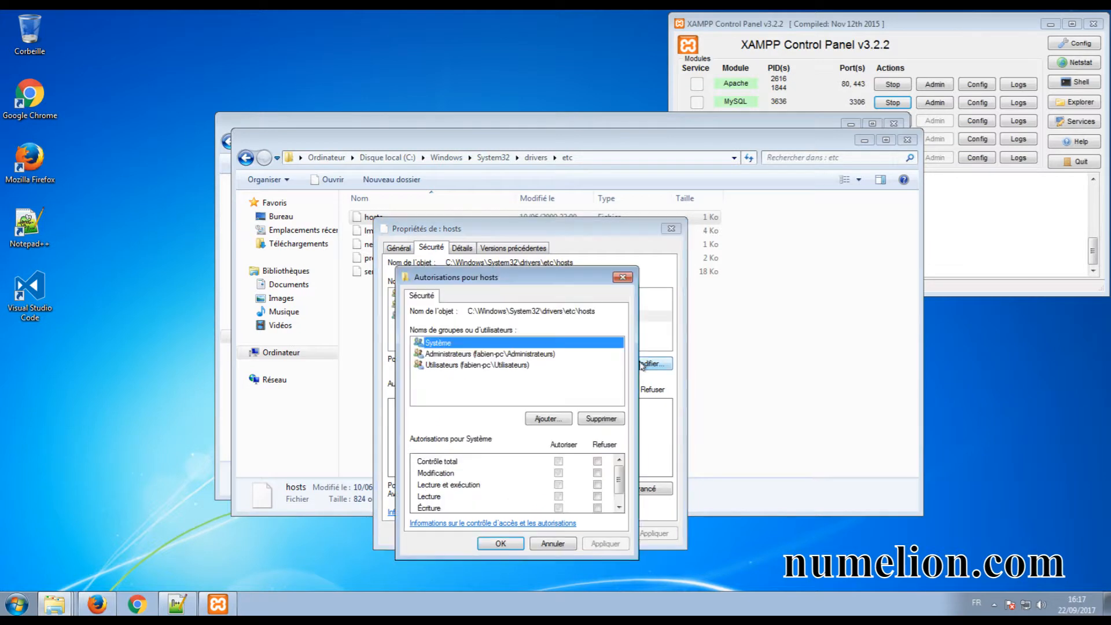
click(457, 366)
click(559, 472)
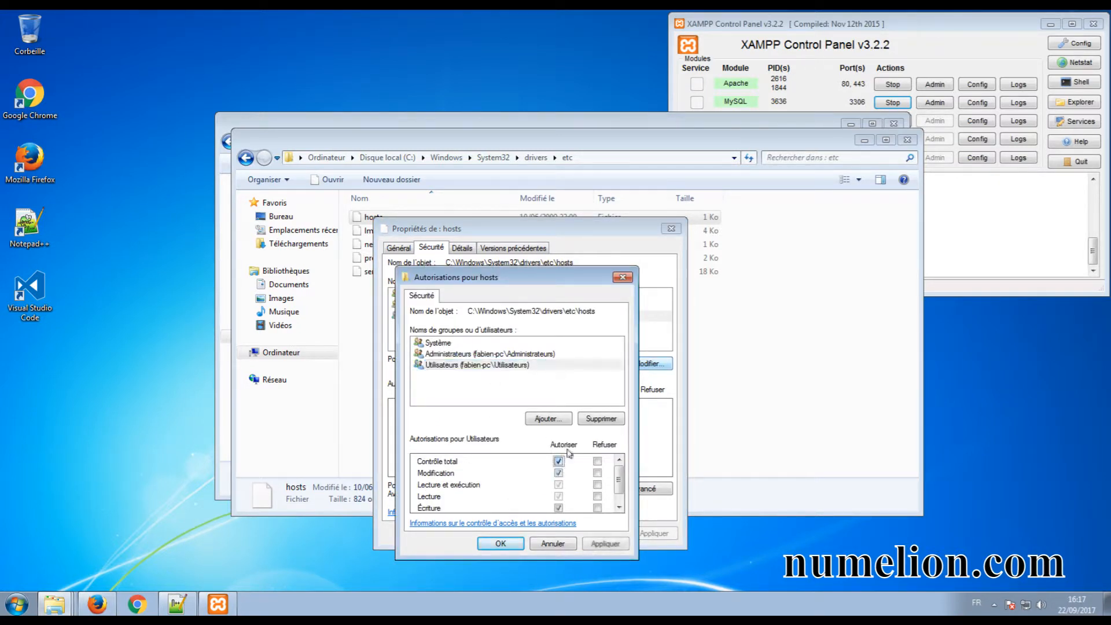
click(559, 461)
click(606, 544)
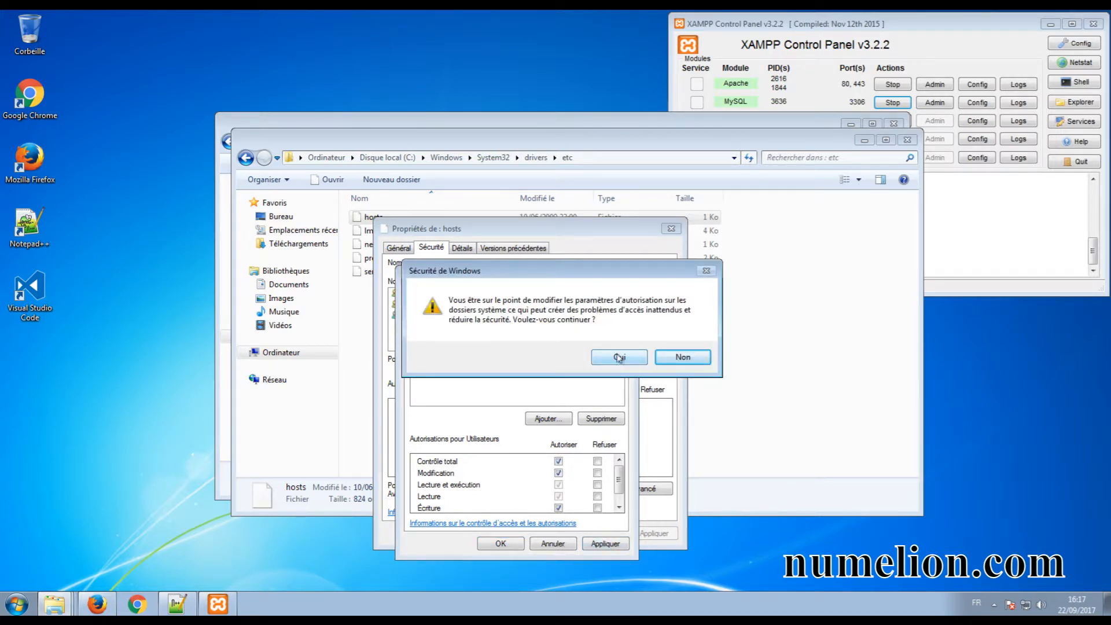
click(618, 357)
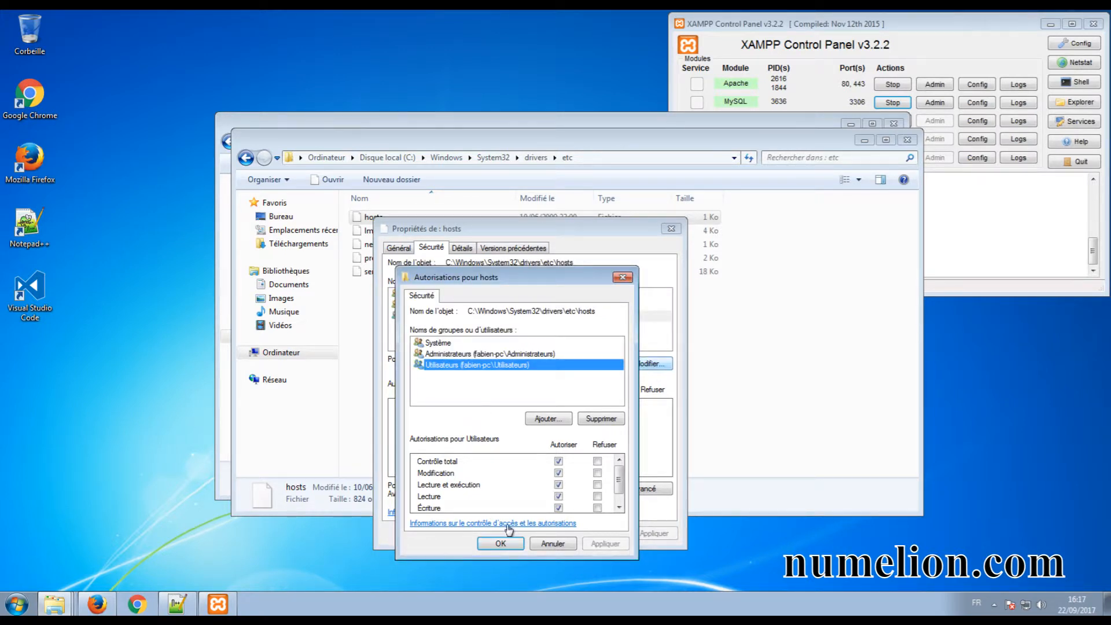
click(501, 544)
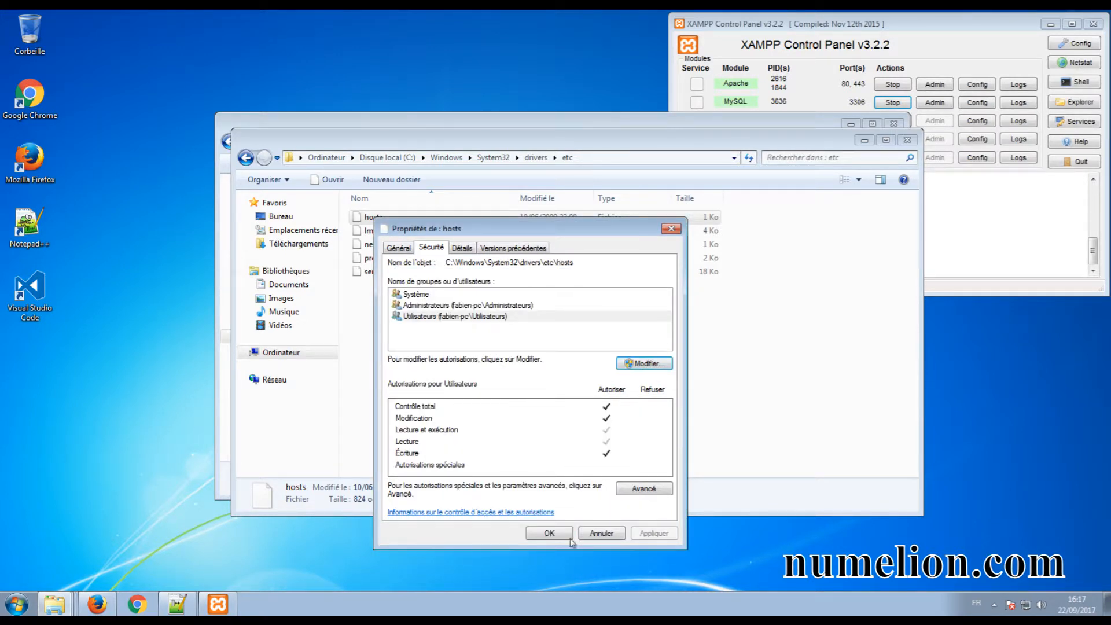
click(554, 533)
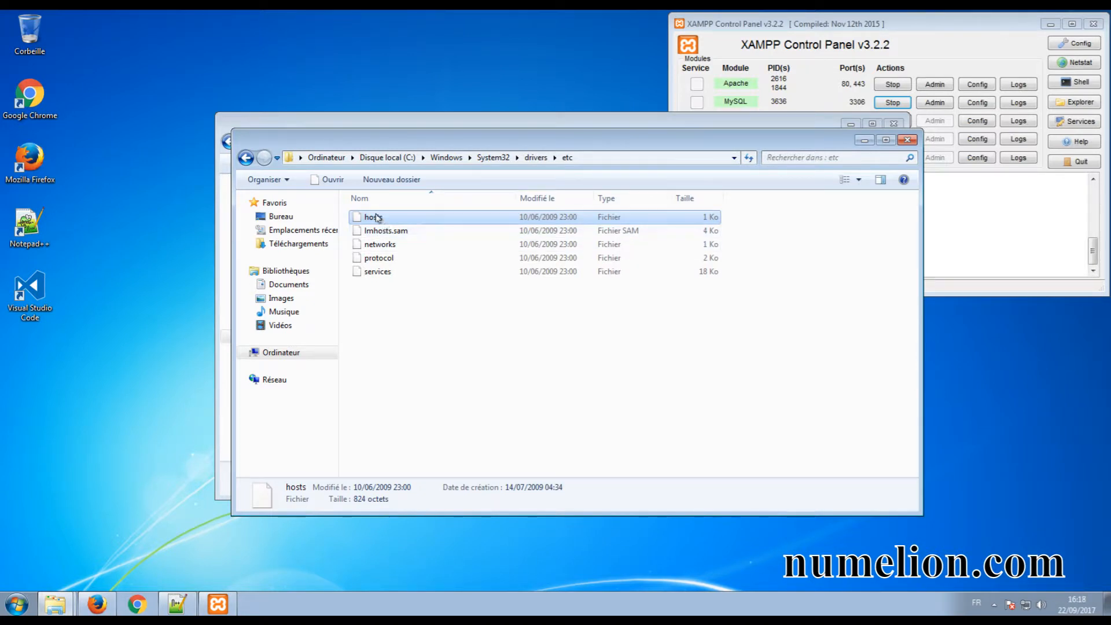
Open the hosts file in Notepad++ and uncomment the 127.0.0.1 and ::1 localhost lines, removing their leading spaces.
right_click(378, 216)
click(429, 237)
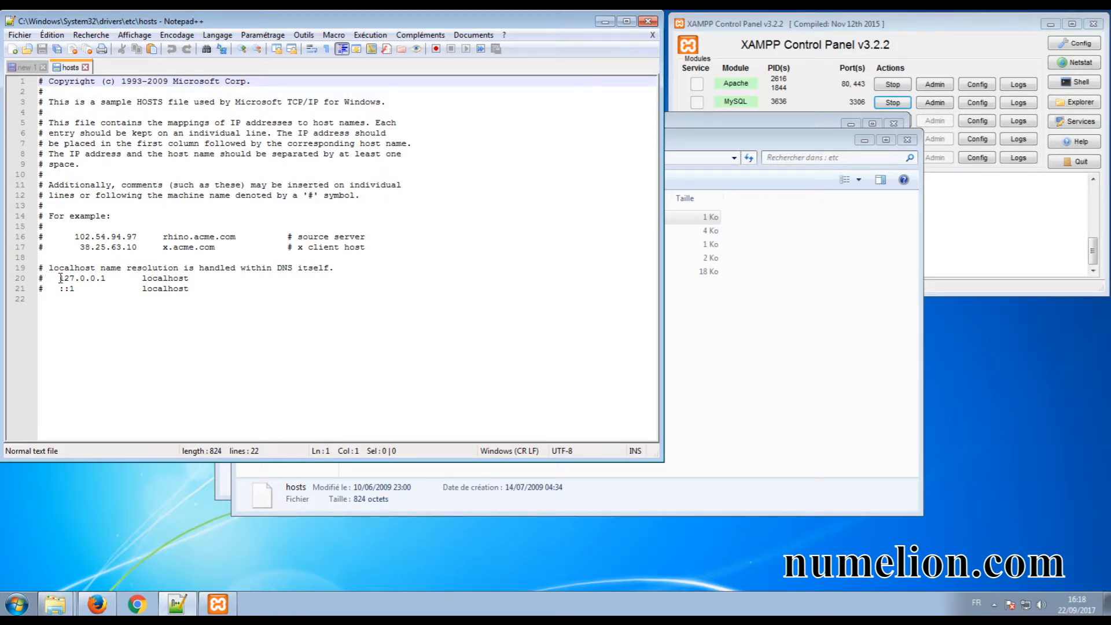
click(60, 279)
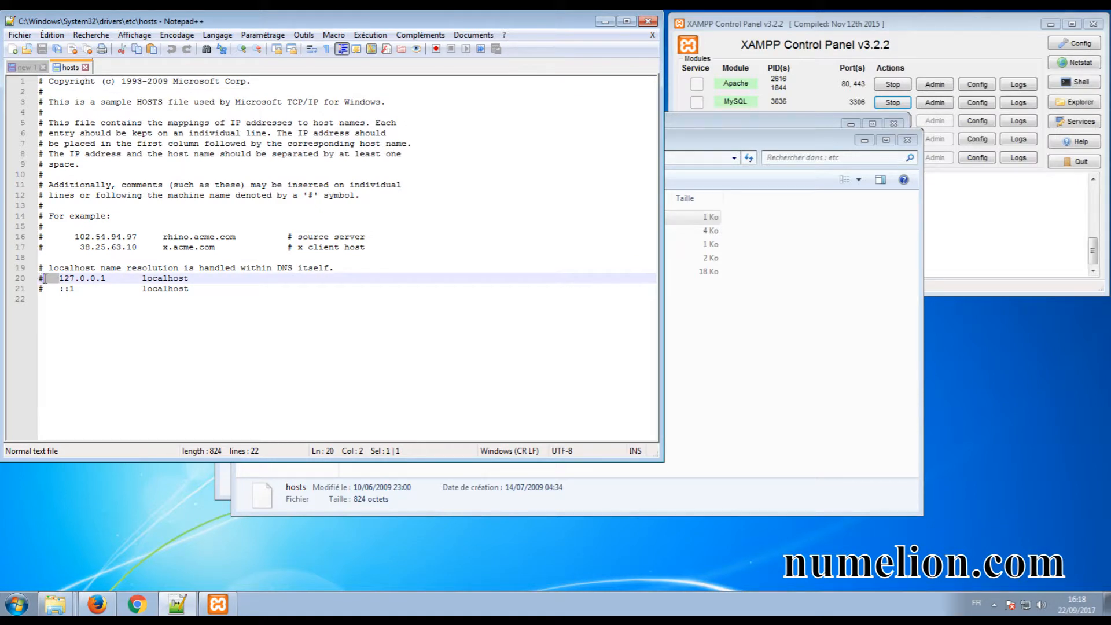
drag(58, 279, 49, 281)
click(49, 280)
click(59, 278)
key(BackSpace)
key(BackSpace)
key(BackSpace)
key(Return)
key(Down)
key(Right)
key(BackSpace)
key(BackSpace)
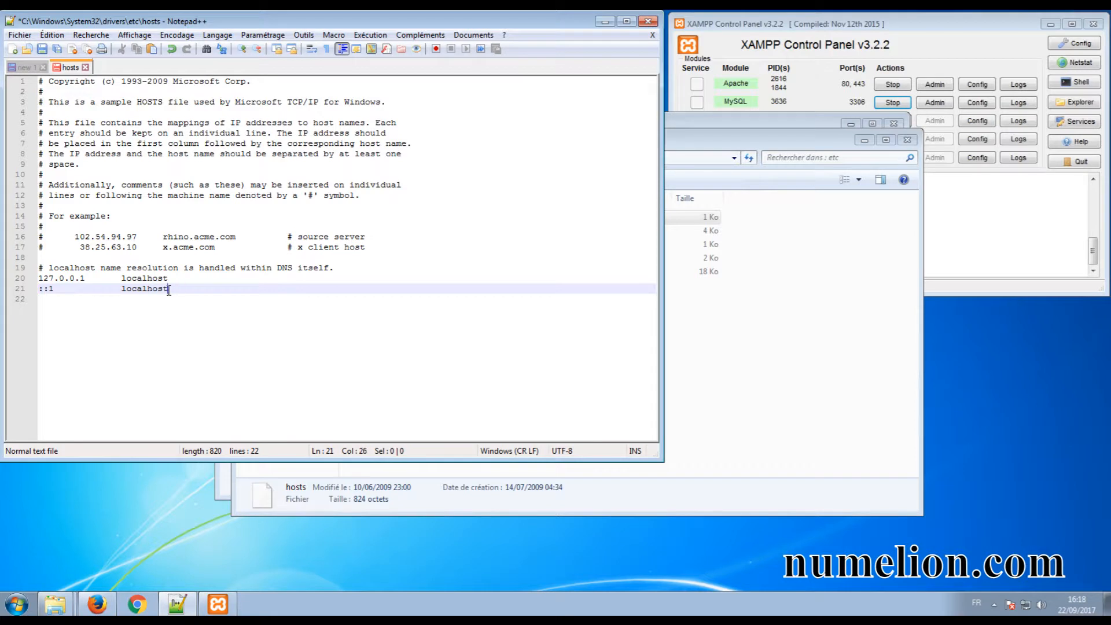
Copy the 127.0.0.1 localhost entry onto the empty line 22 of the hosts file.
drag(169, 278, 36, 280)
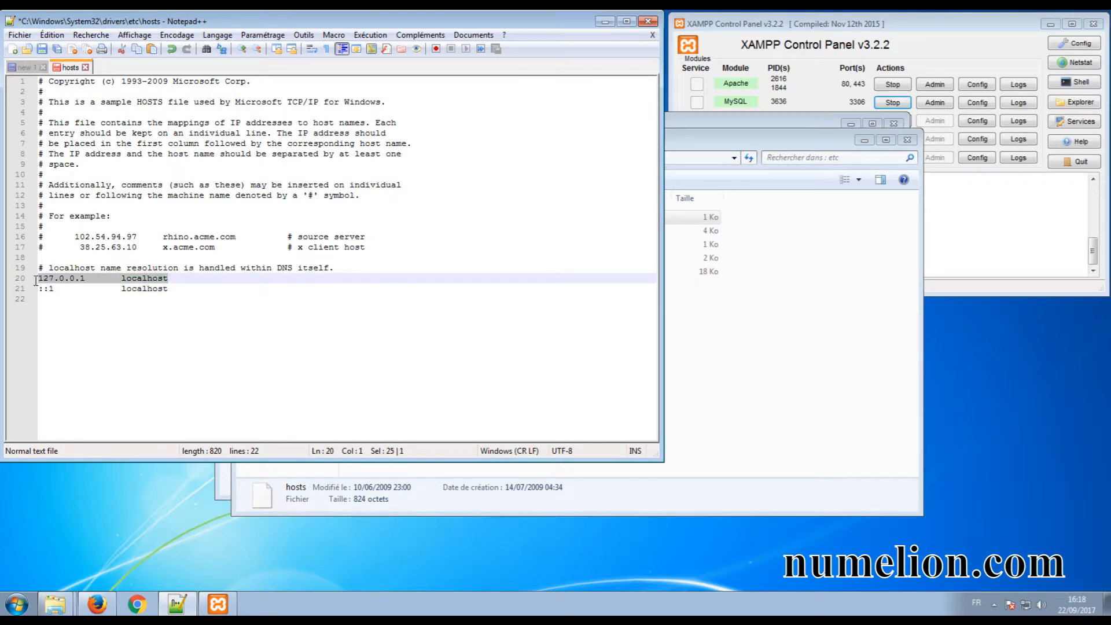
key(ctrl+c)
click(110, 299)
key(ctrl+v)
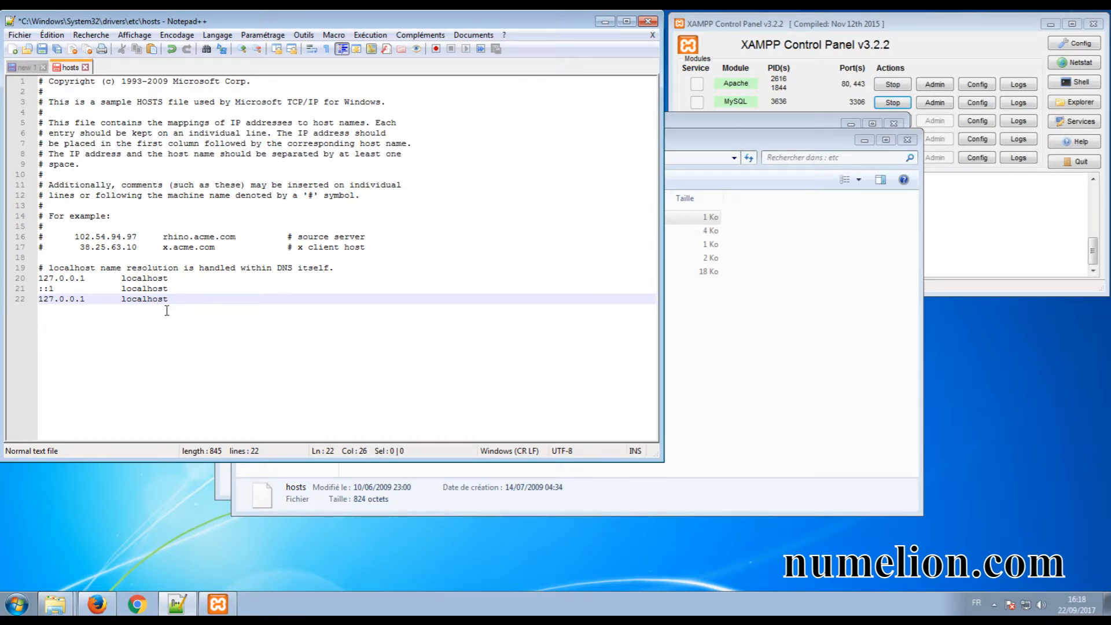
drag(168, 300, 121, 300)
click(143, 300)
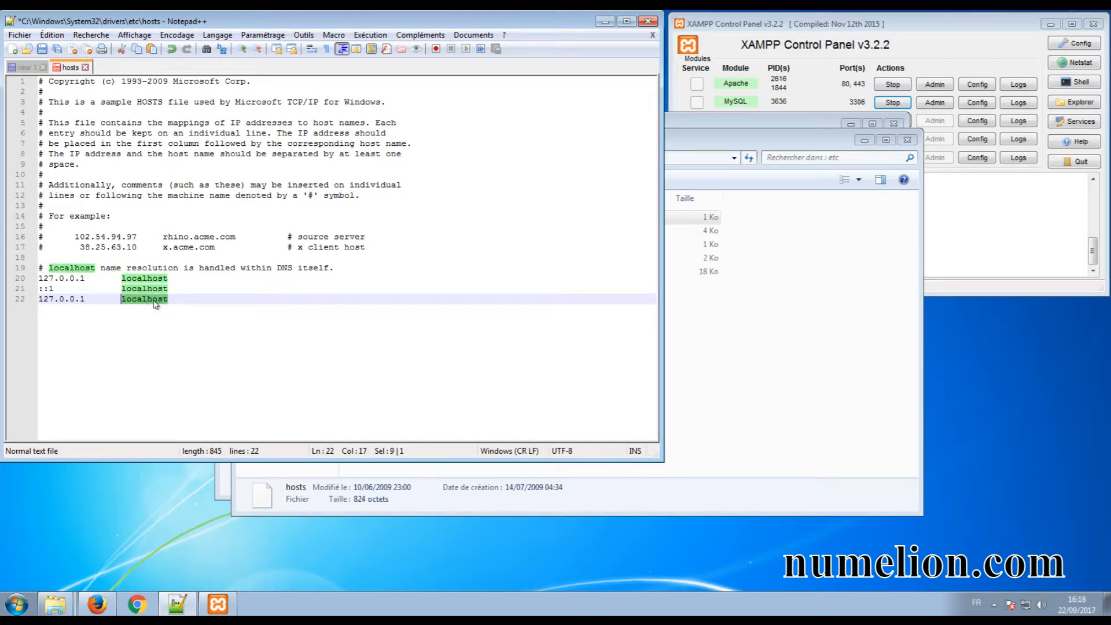
text(si)
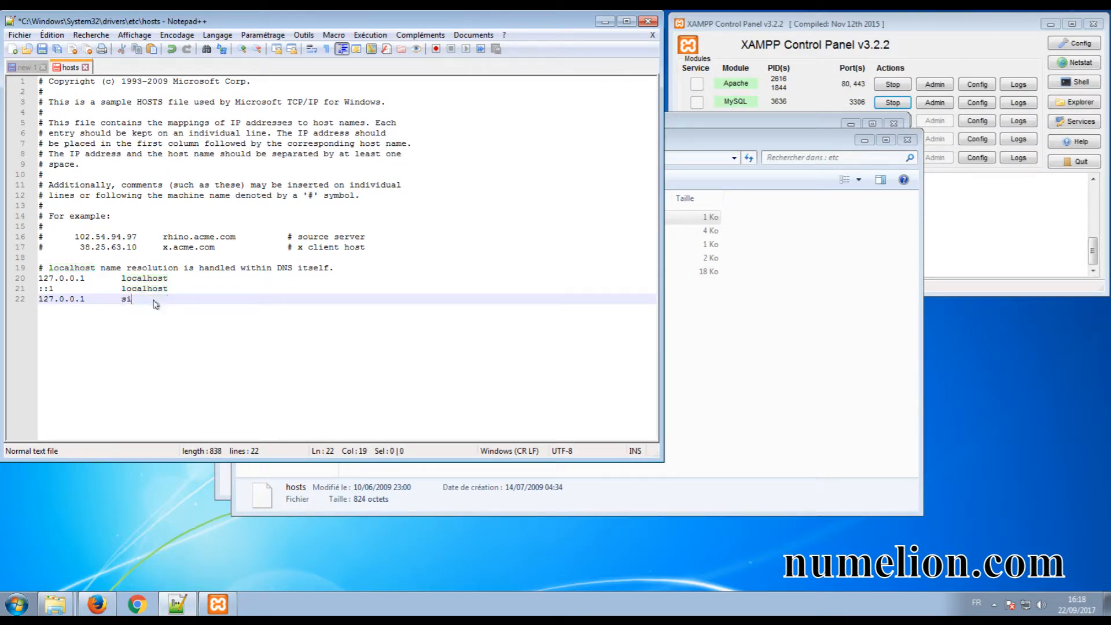
text(tetest.com www.s)
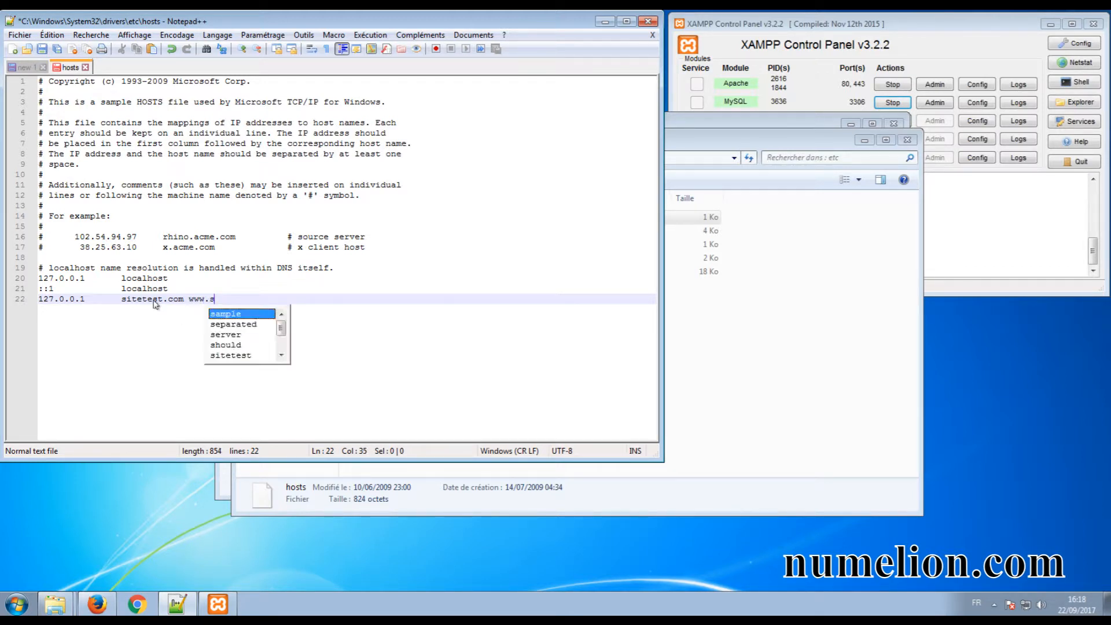
text(itetest.com)
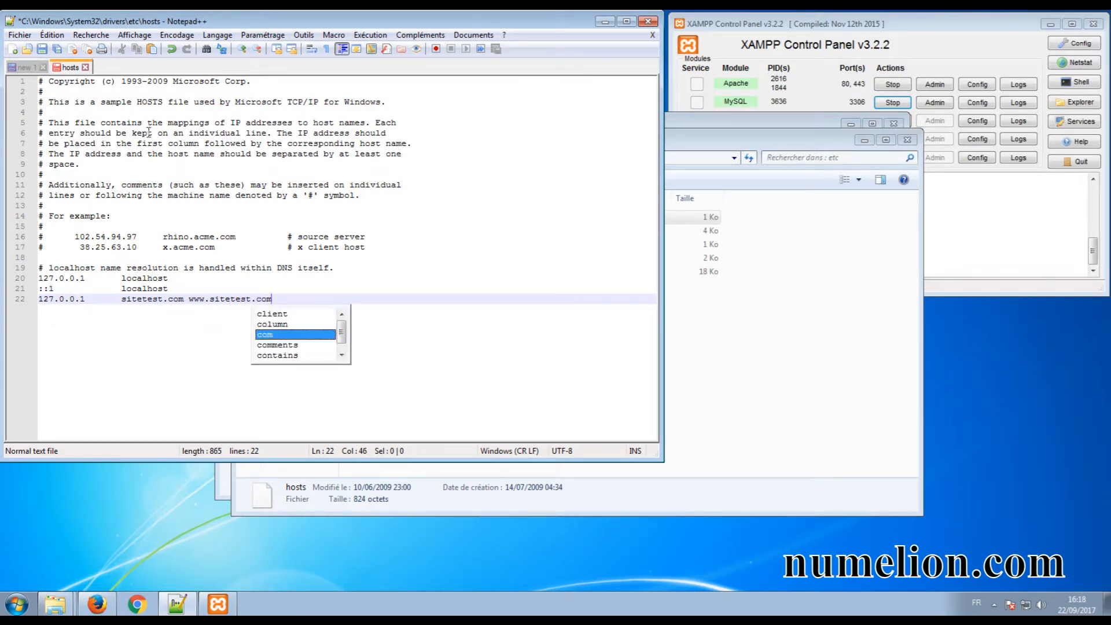
click(43, 50)
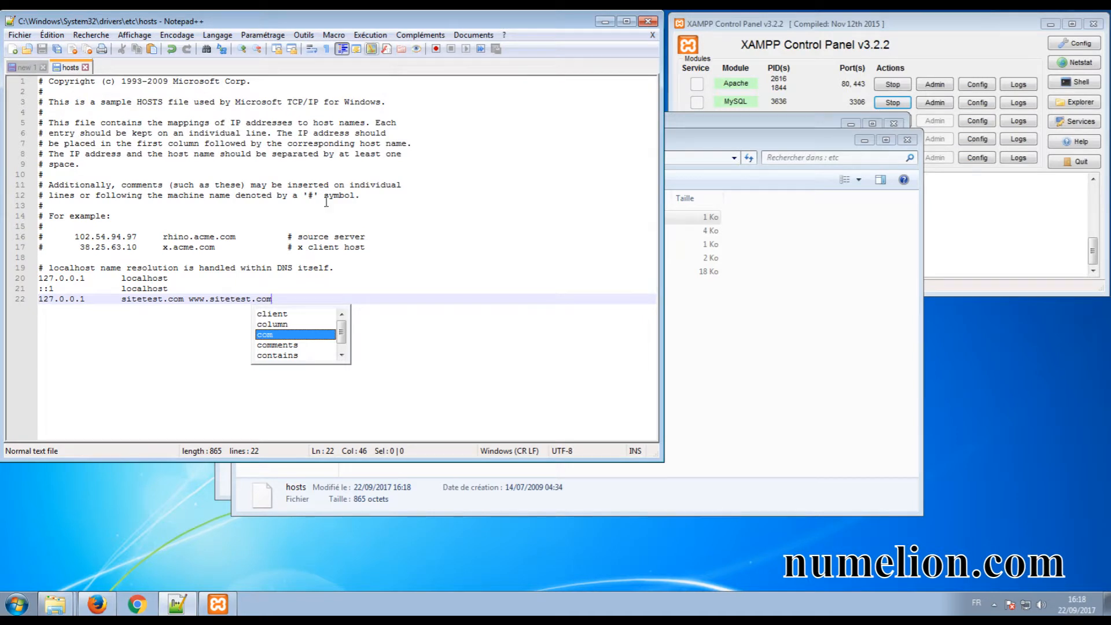
key(Escape)
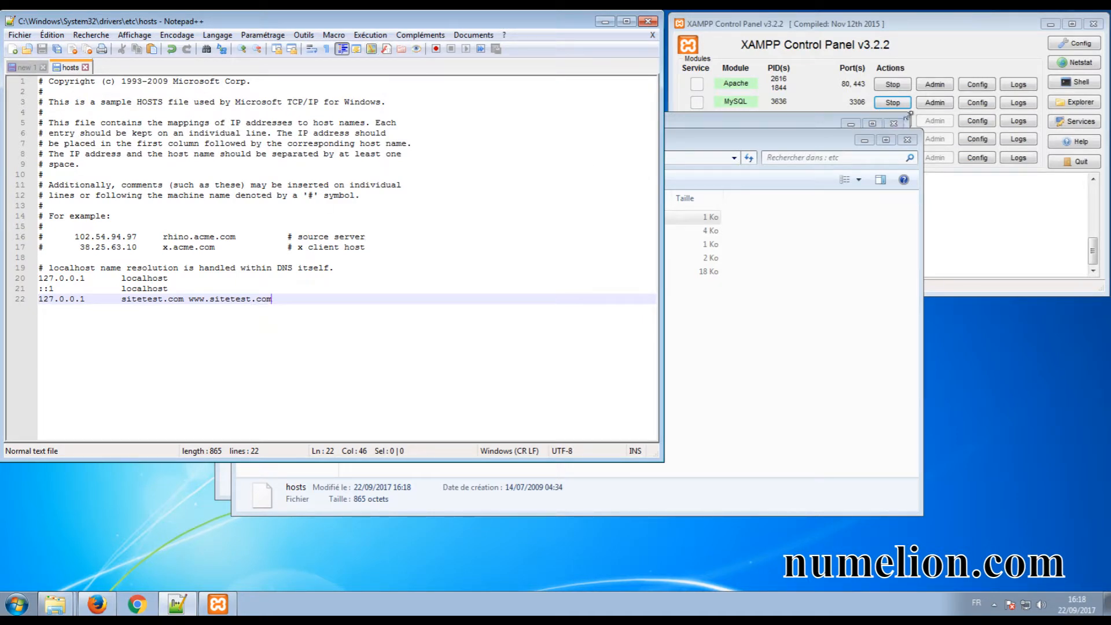
Minimise both Explorer windows, browse to the Apache folder from the XAMPP Control Panel and open its conf\extra subfolder.
click(865, 141)
click(849, 126)
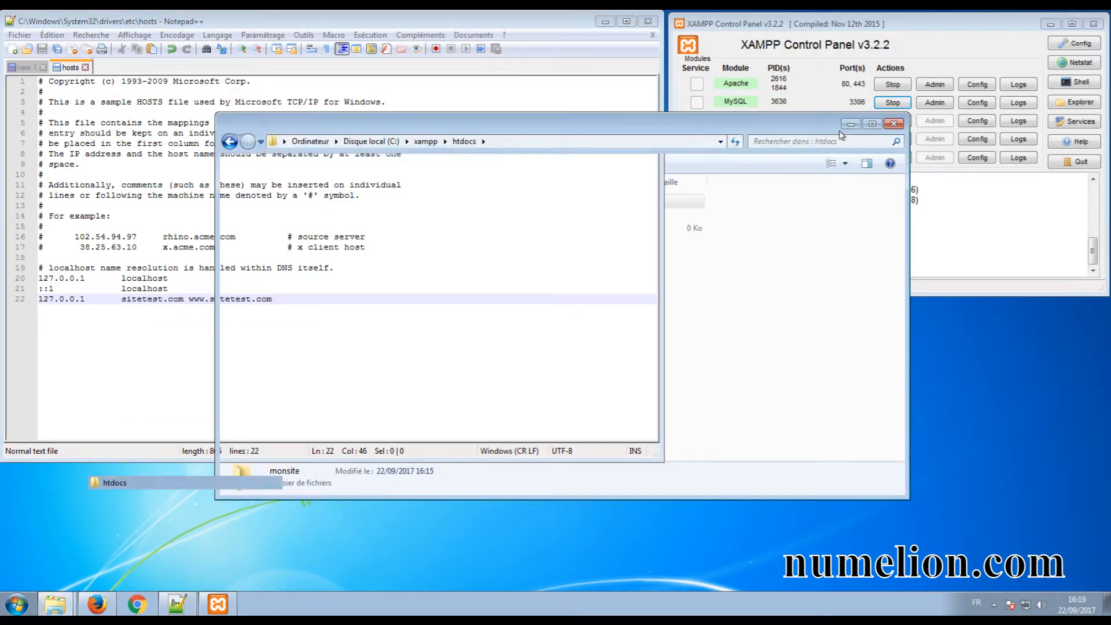
click(981, 86)
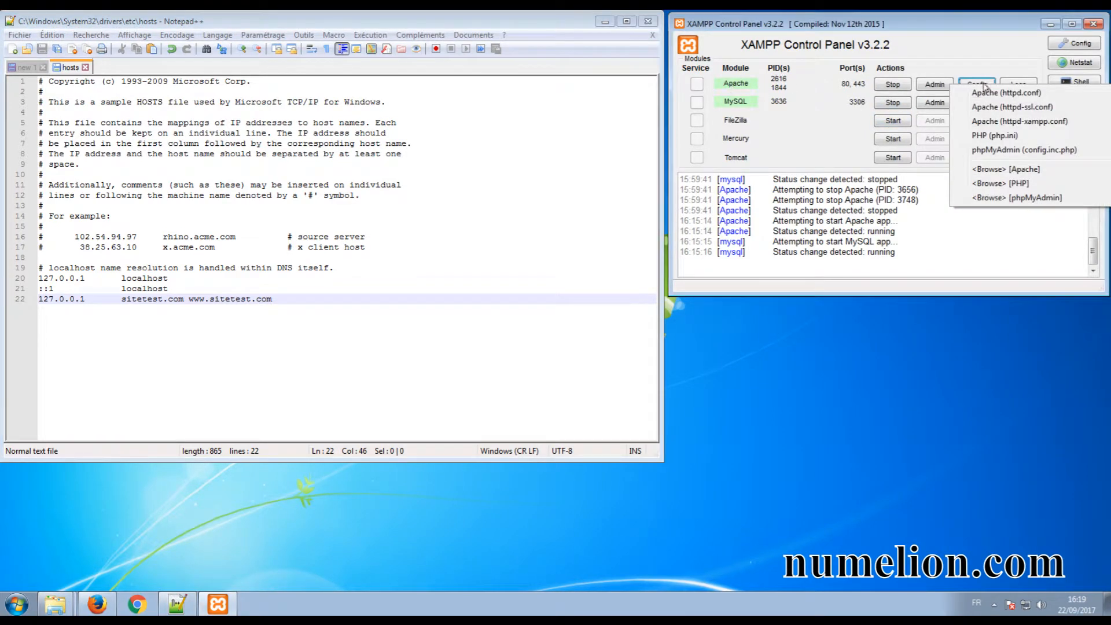
click(992, 169)
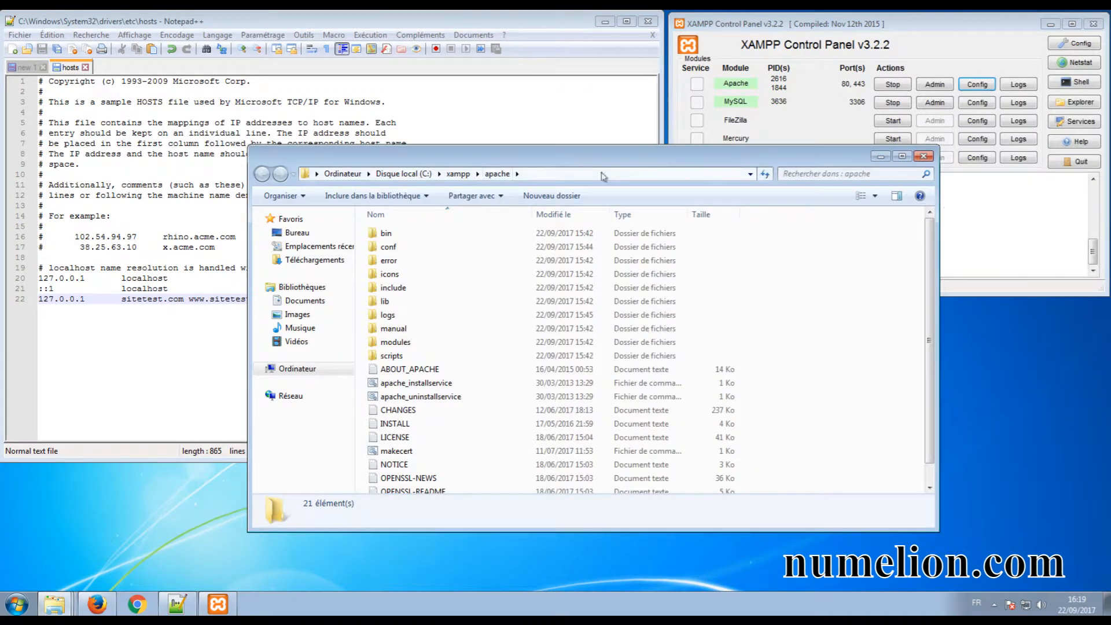
drag(521, 158, 495, 145)
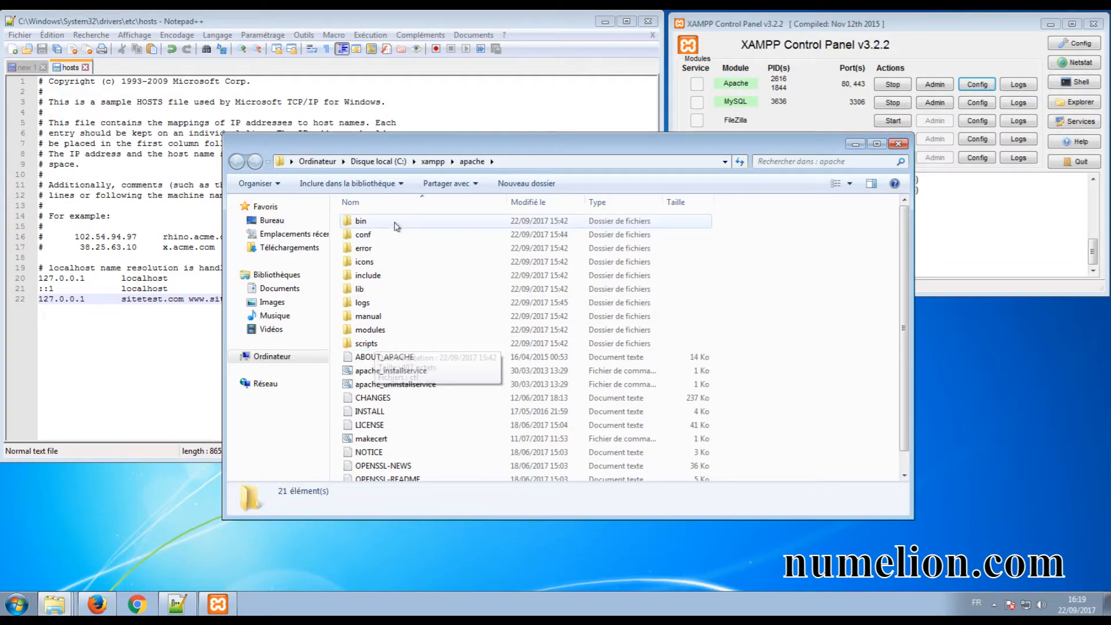
double_click(361, 233)
double_click(359, 226)
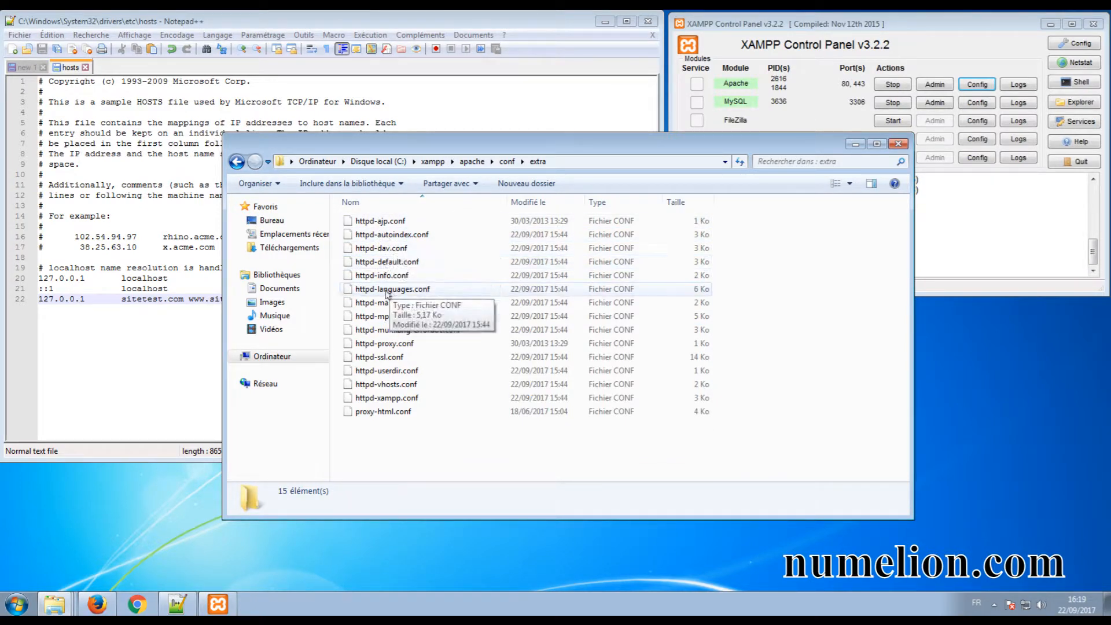
Open httpd-vhosts.conf in Notepad++ and move the editor window away from the screen corner.
click(374, 385)
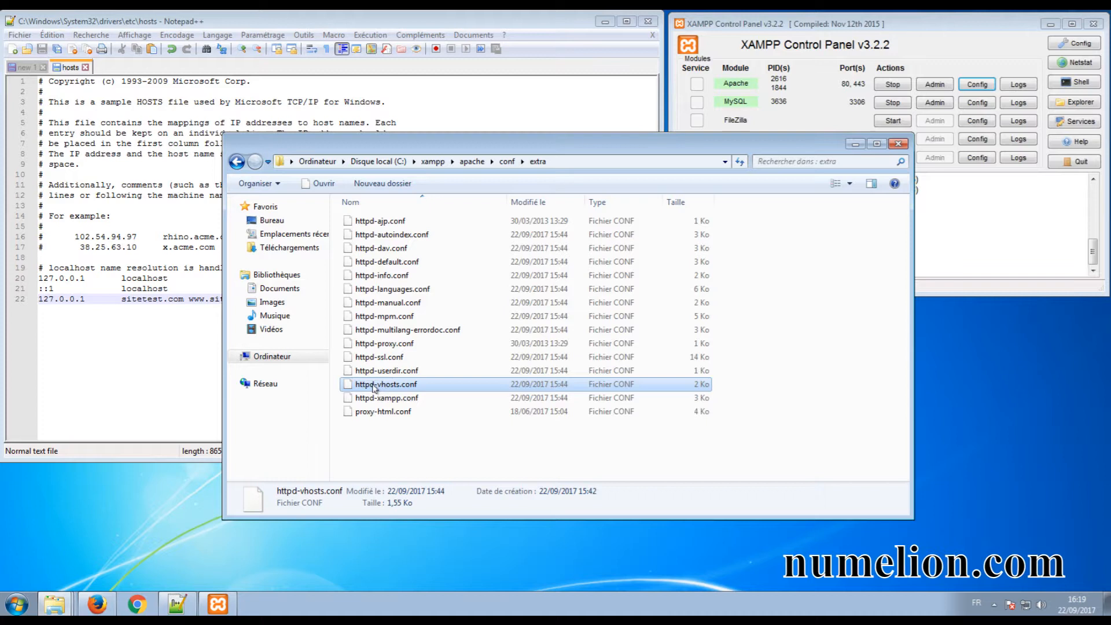
right_click(387, 386)
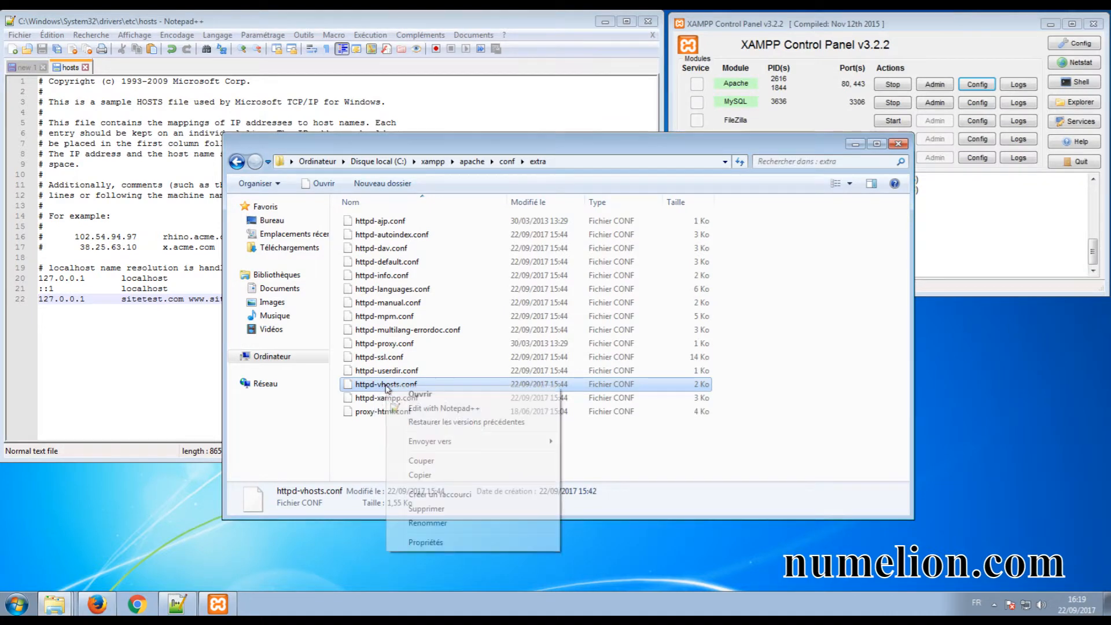
click(415, 408)
drag(216, 21, 272, 66)
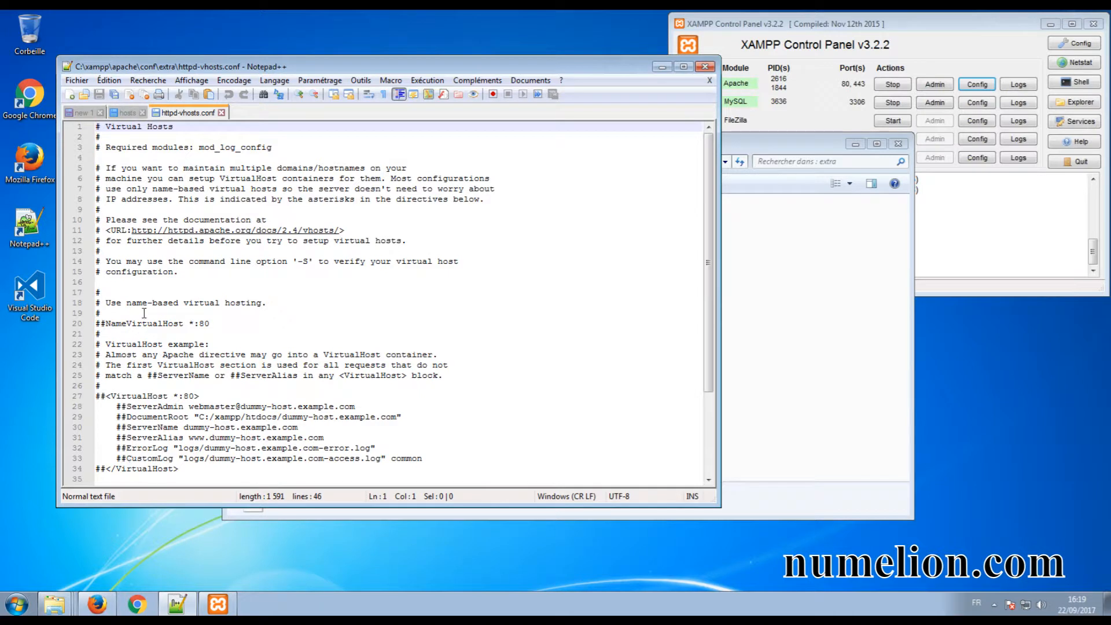
Copy the whole sitetest.com VirtualHost block from the unsaved "new 1" document.
click(84, 113)
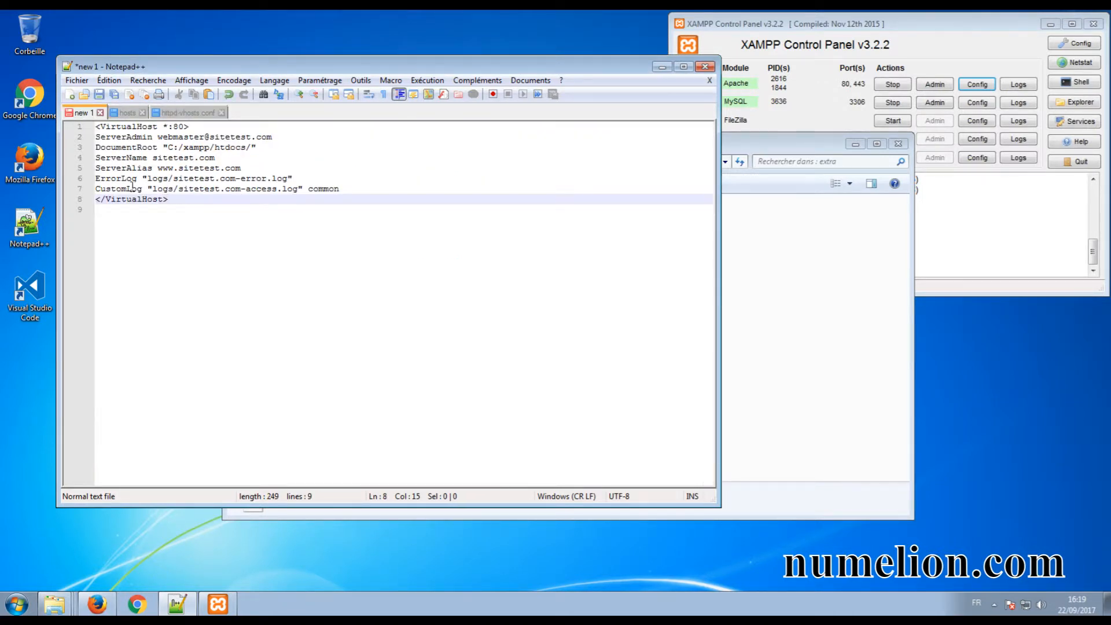
shift+click(92, 127)
key(ctrl+c)
right_click(137, 150)
click(167, 172)
Paste the sitetest.com VirtualHost block into httpd-vhosts.conf, one blank line below the first commented example, and save the file.
click(173, 112)
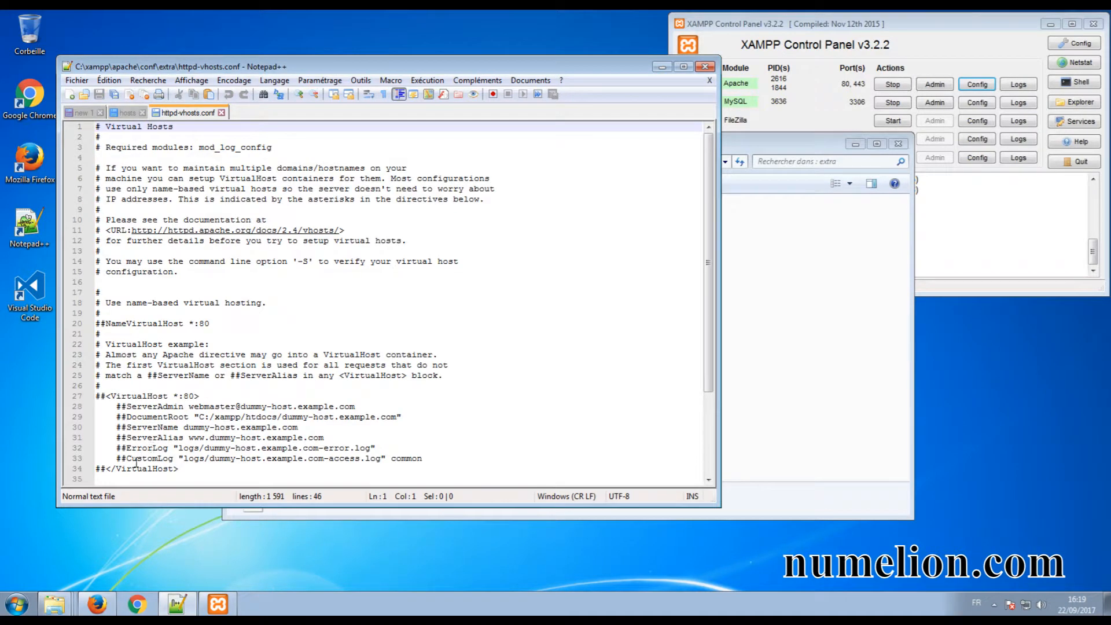
click(187, 468)
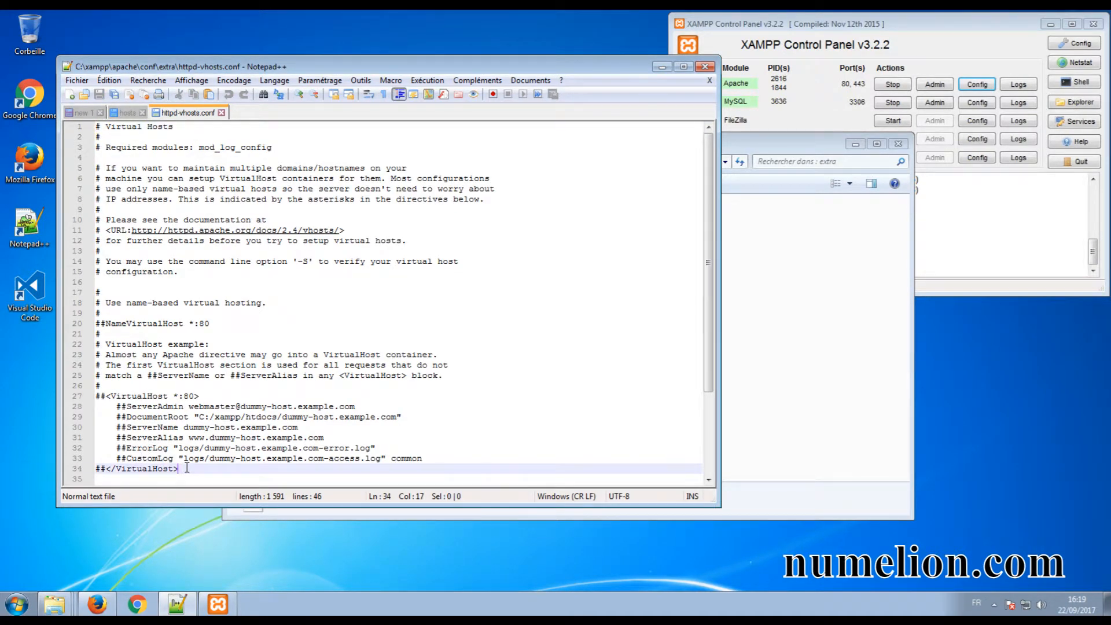
key(Return)
key(Return)
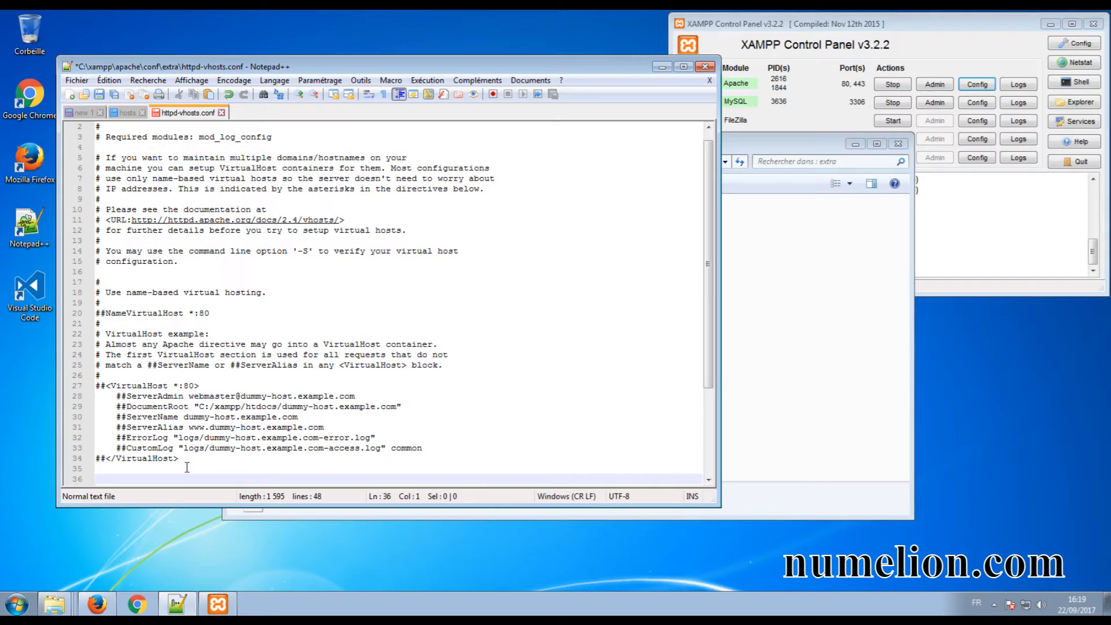
key(ctrl+v)
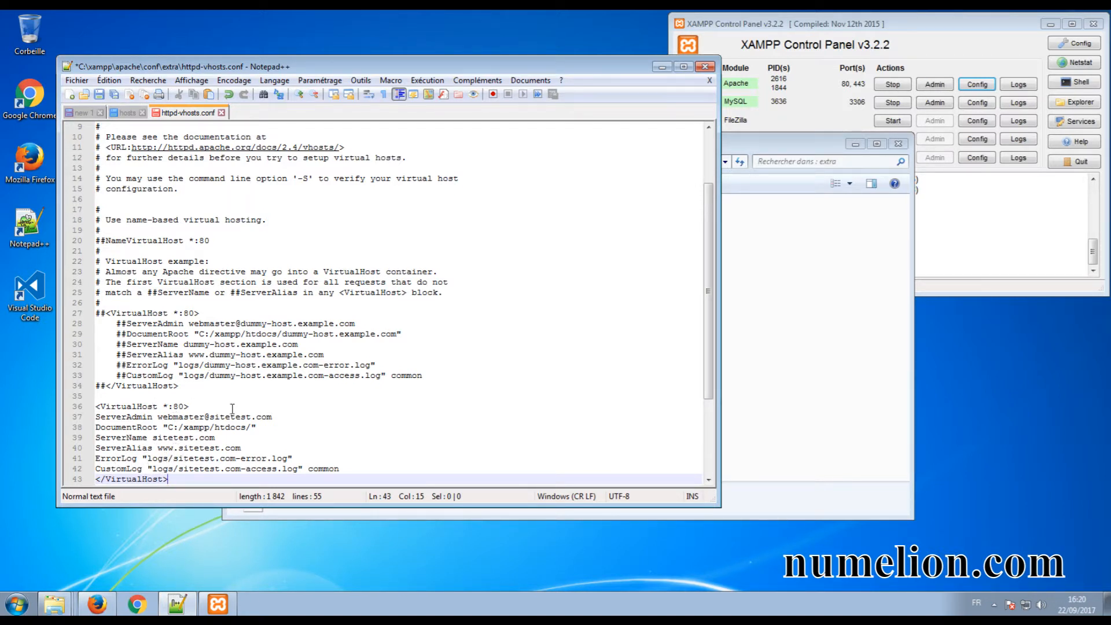
click(99, 95)
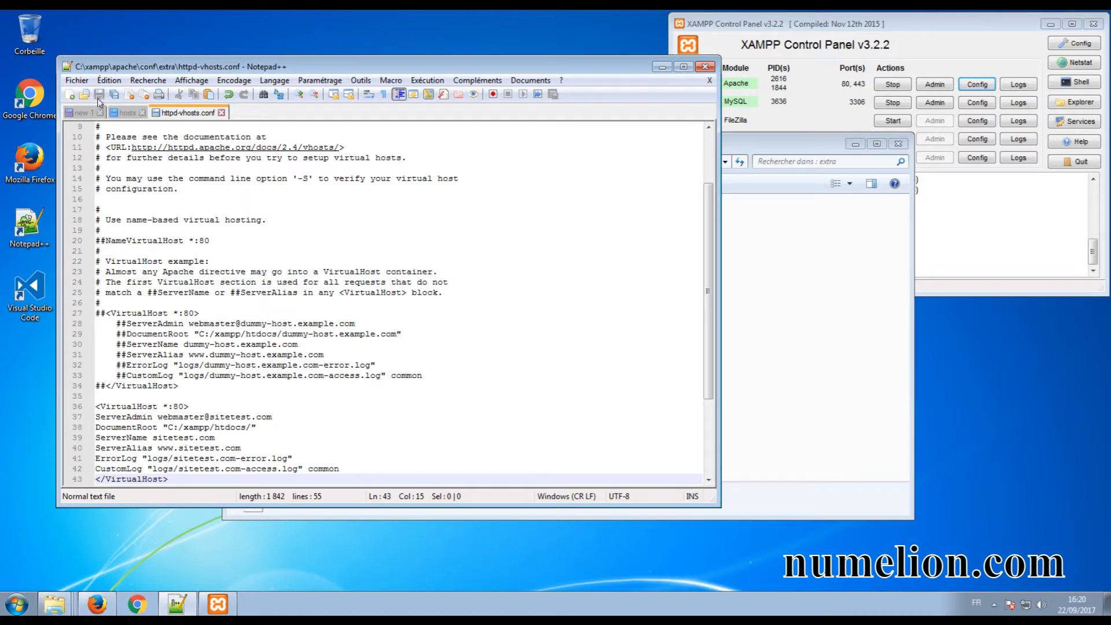
Minimise the Notepad++ and extra folder windows, then stop and restart both Apache and MySQL in the XAMPP Control Panel.
click(661, 67)
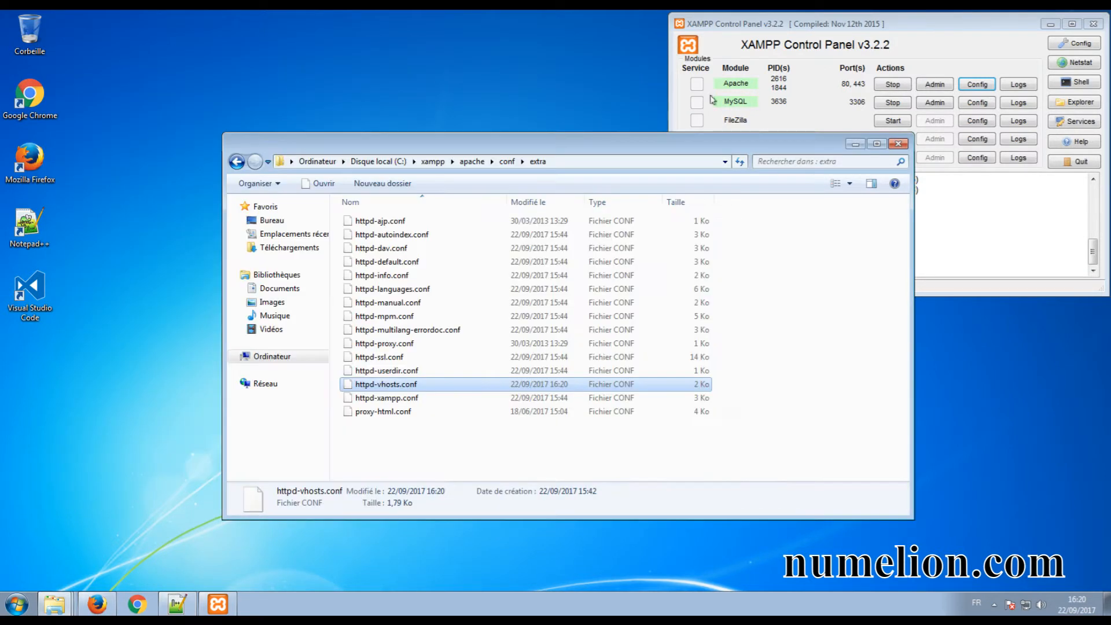
click(855, 144)
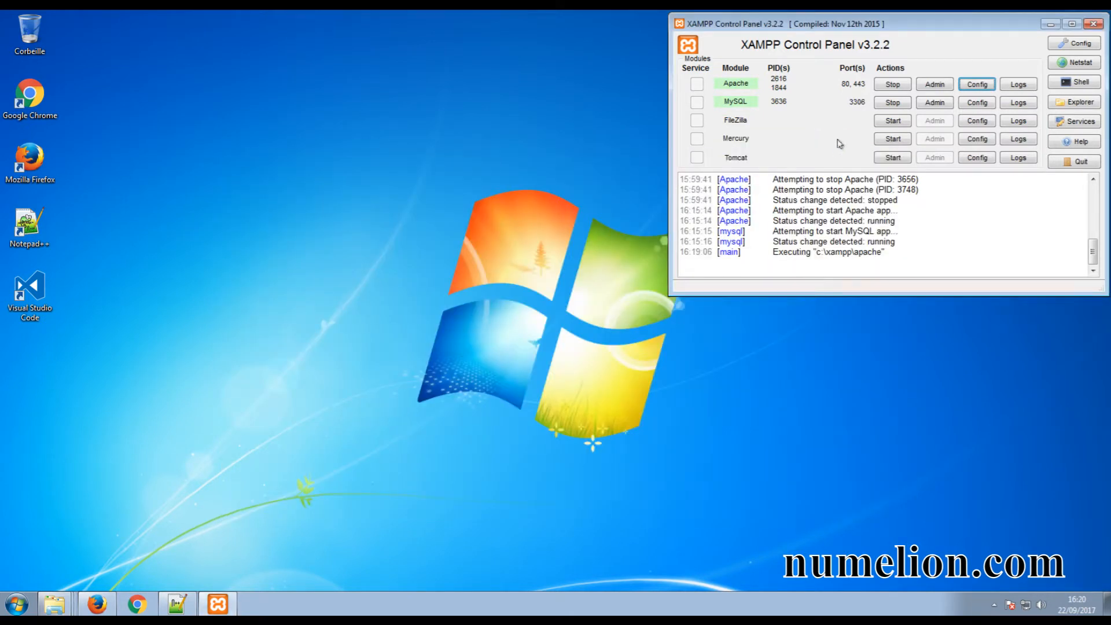
click(892, 86)
click(892, 103)
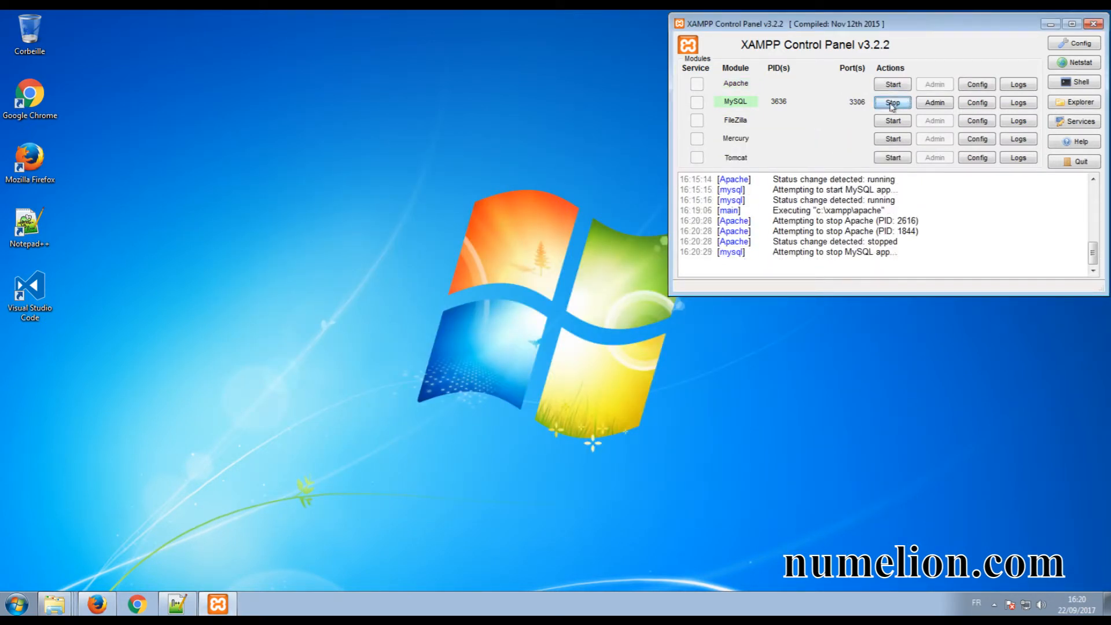
click(893, 86)
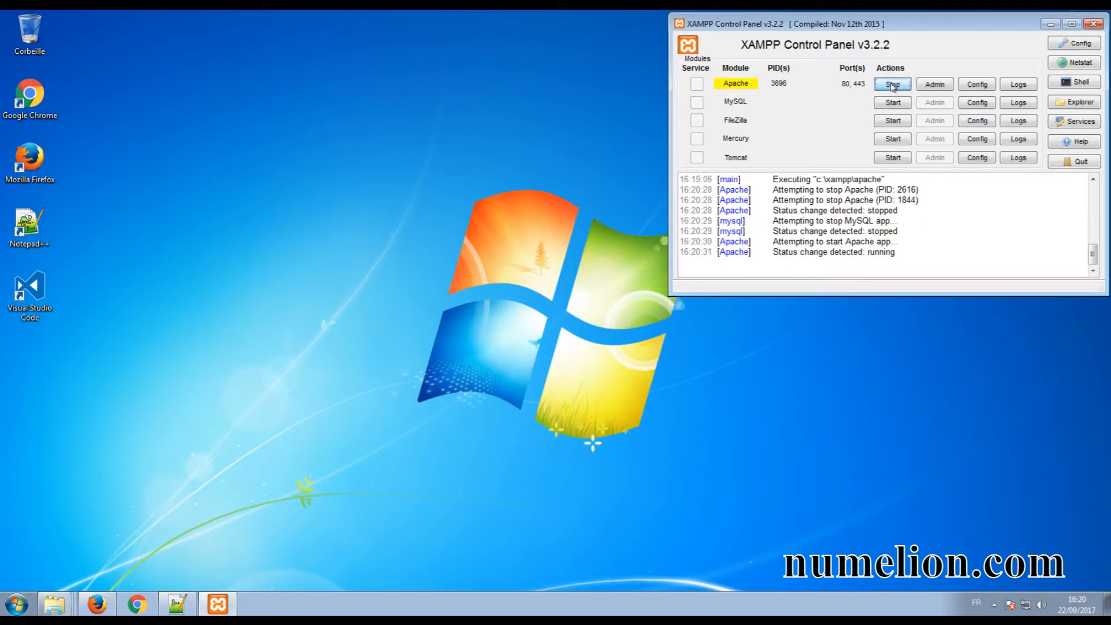
click(892, 103)
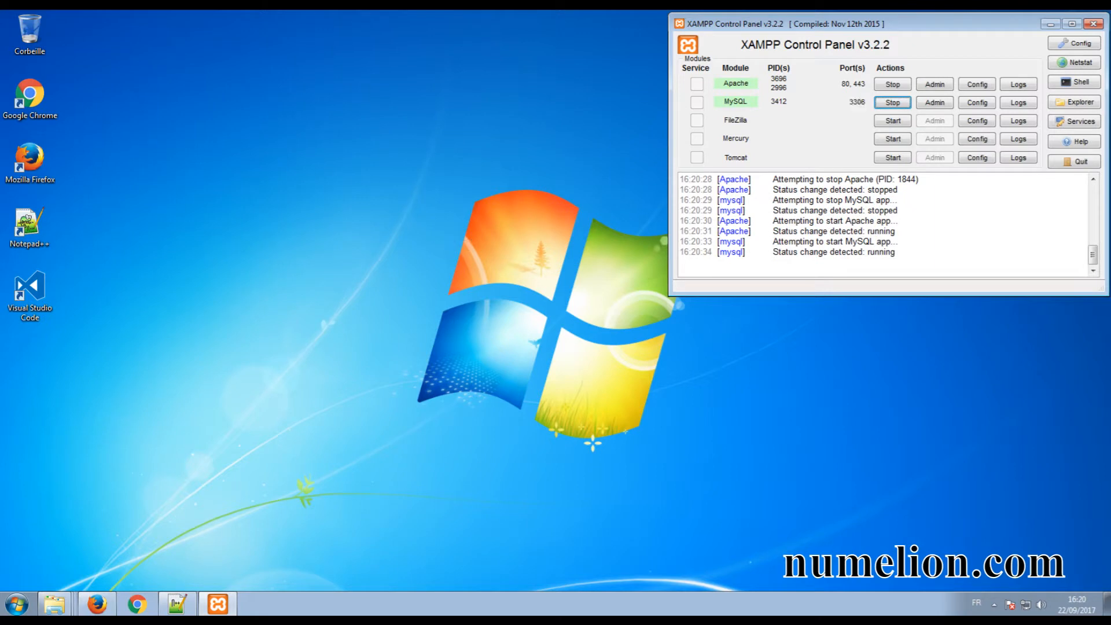
click(97, 606)
drag(108, 55, 20, 51)
text(ht)
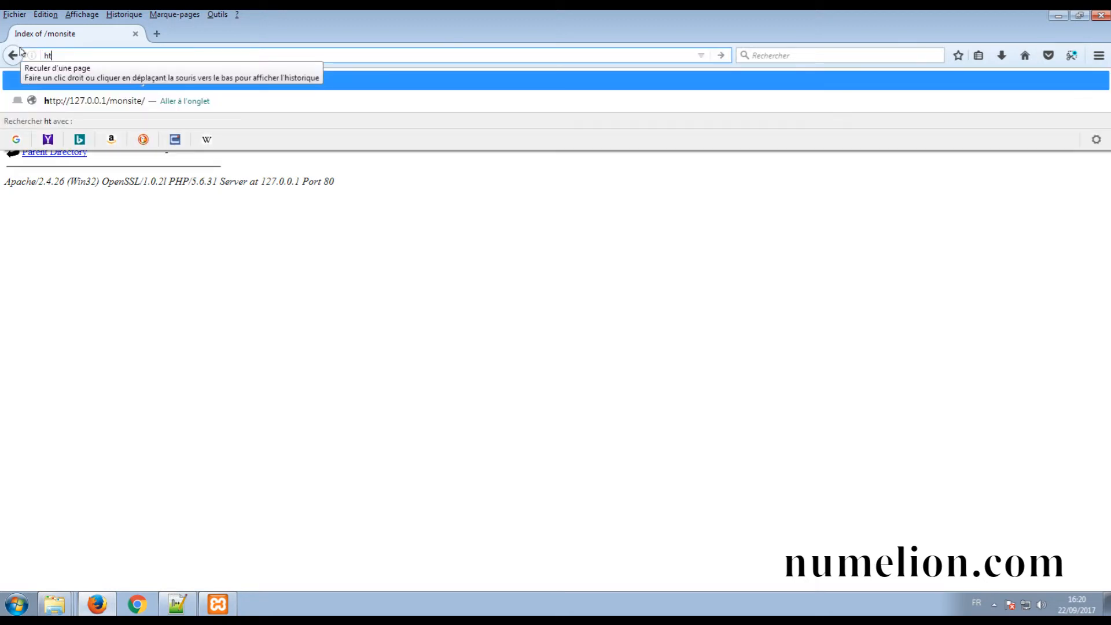
text(tp:)
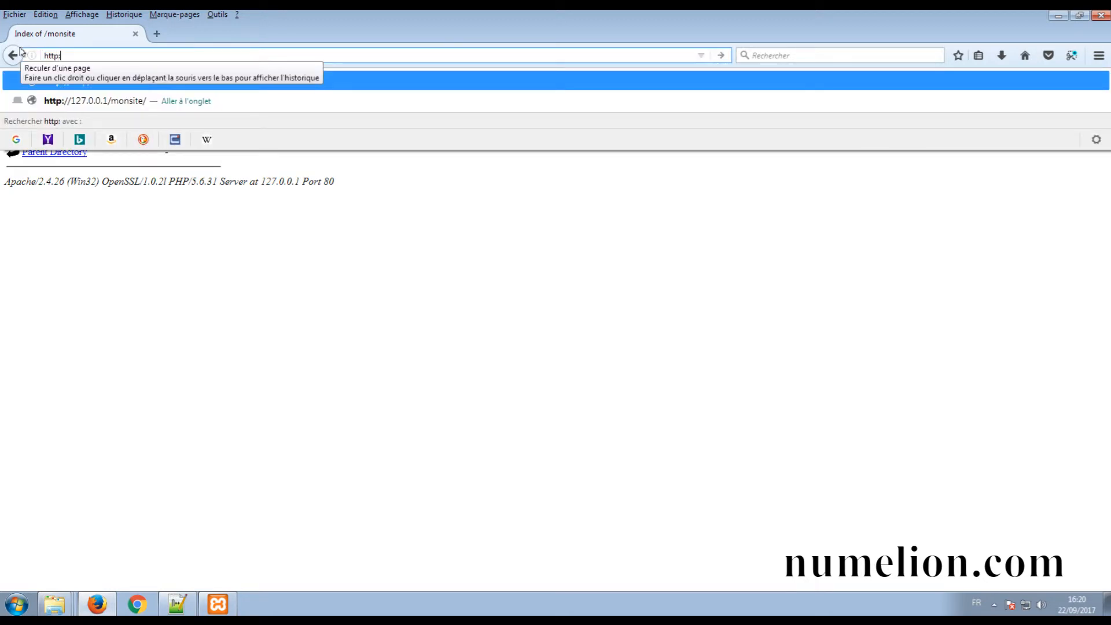
text(//www.sitetest.com)
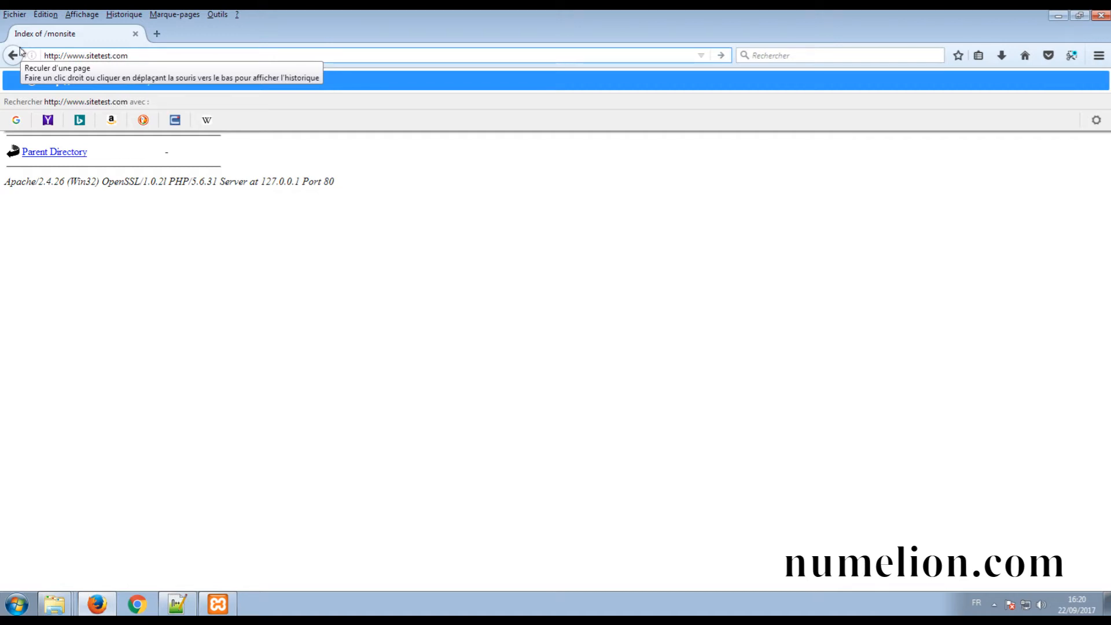
key(Return)
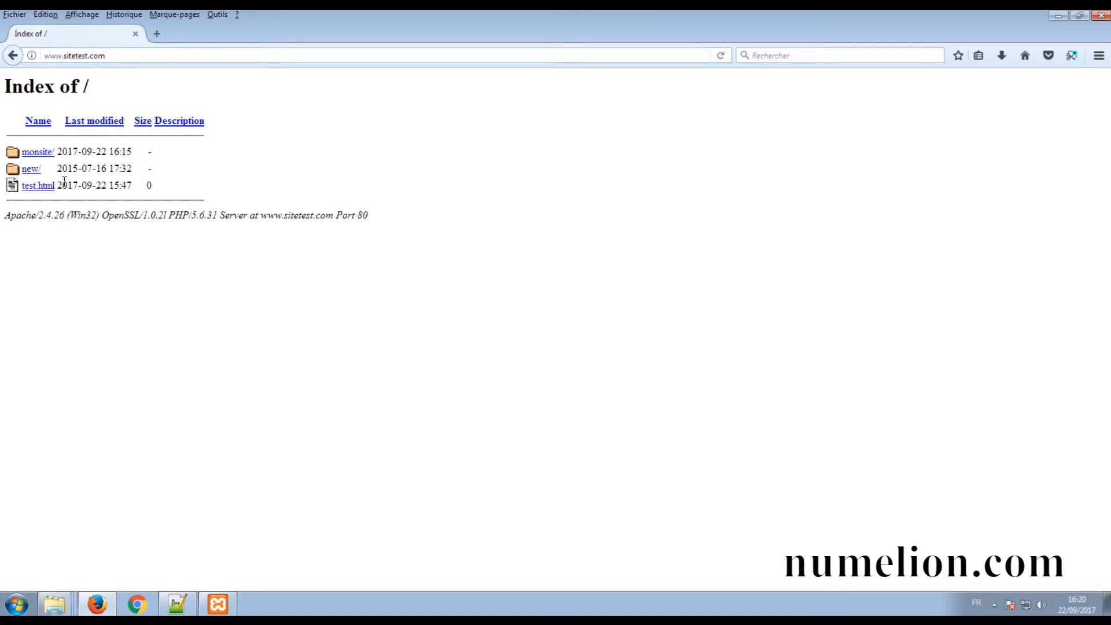
click(54, 604)
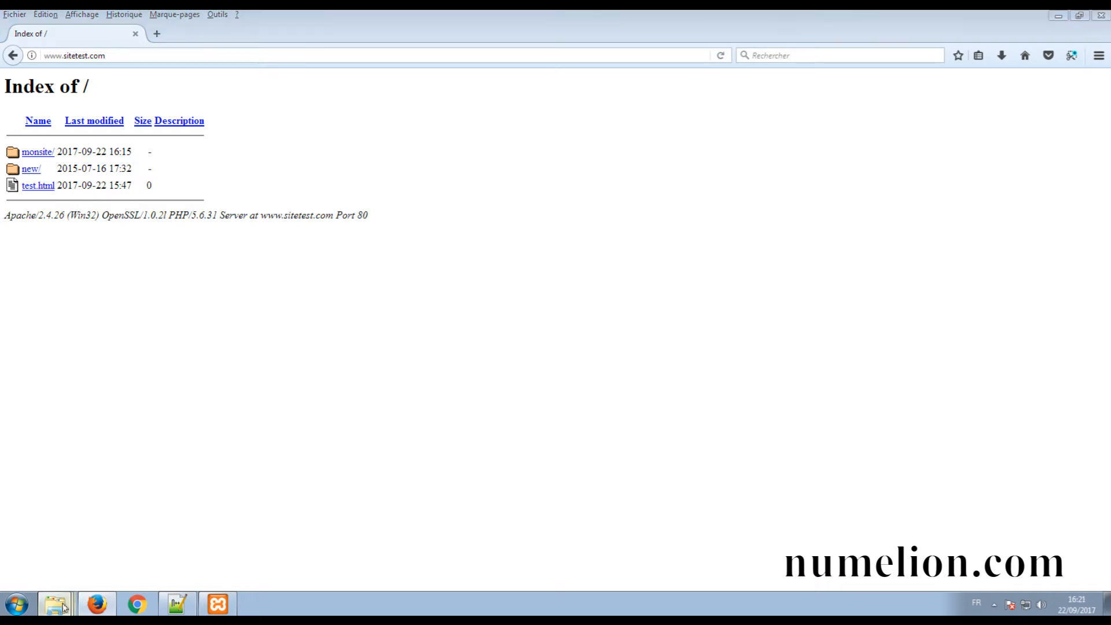
click(54, 534)
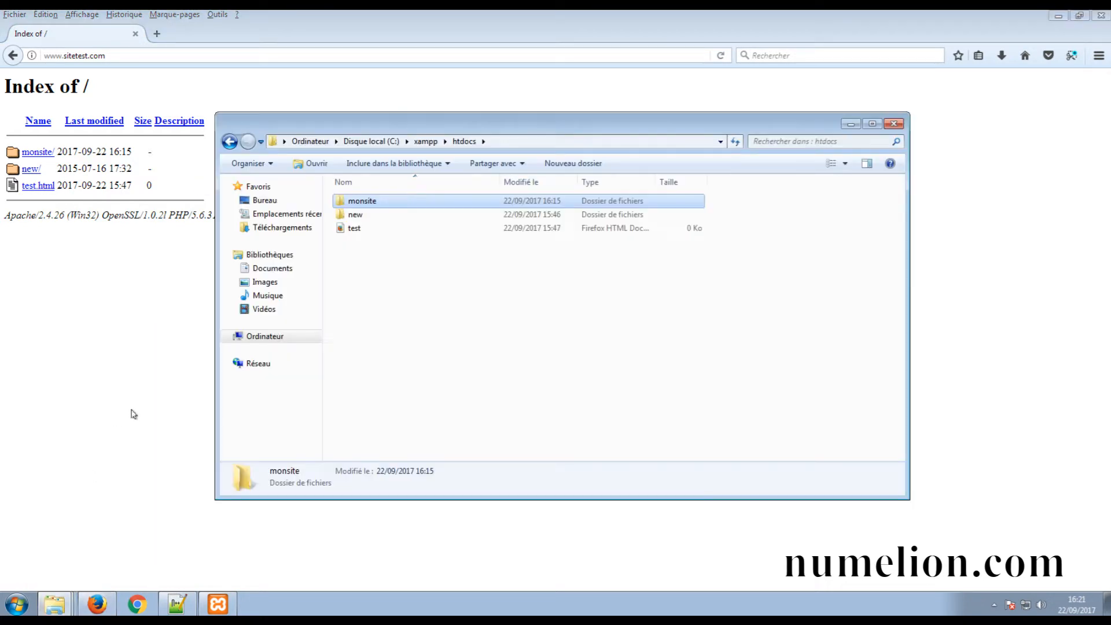
right_click(354, 298)
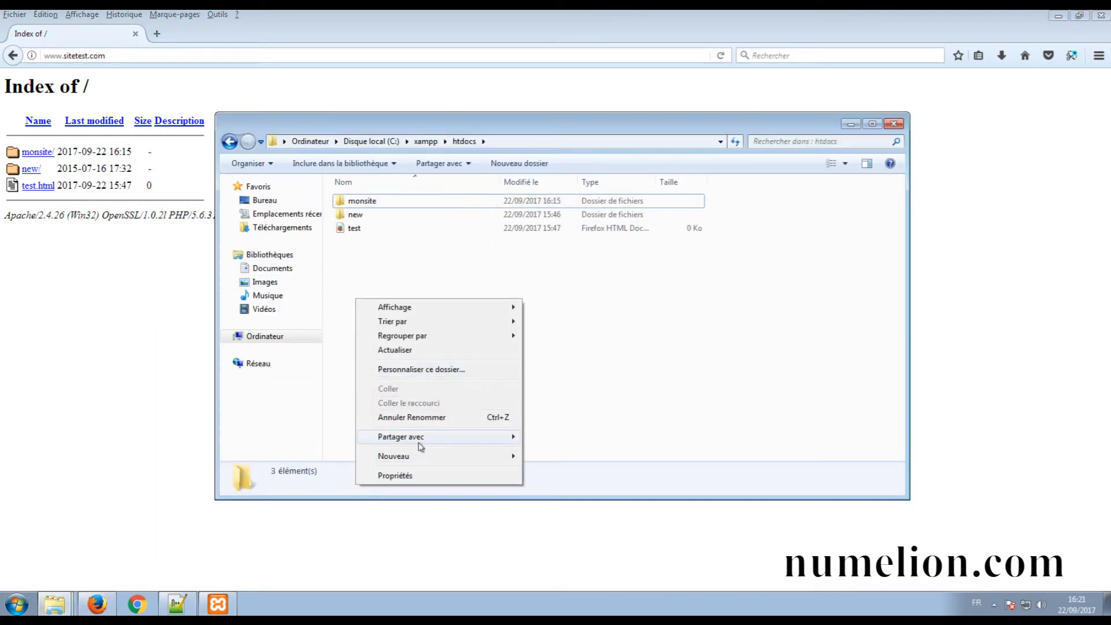
Switch to Notepad++ and create a new blank document.
click(167, 608)
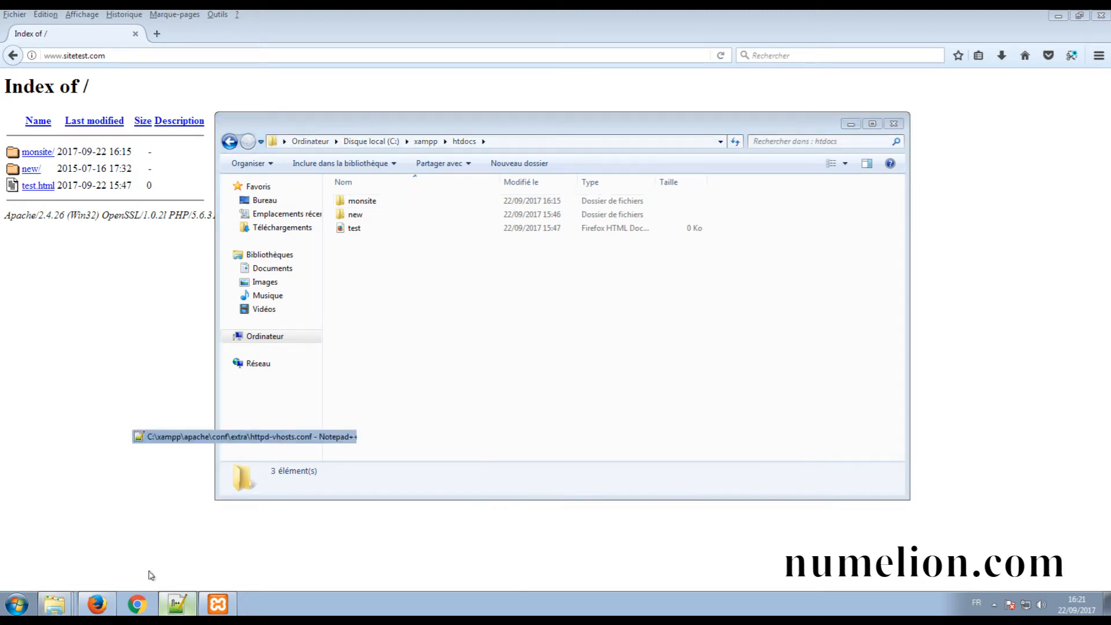
click(77, 80)
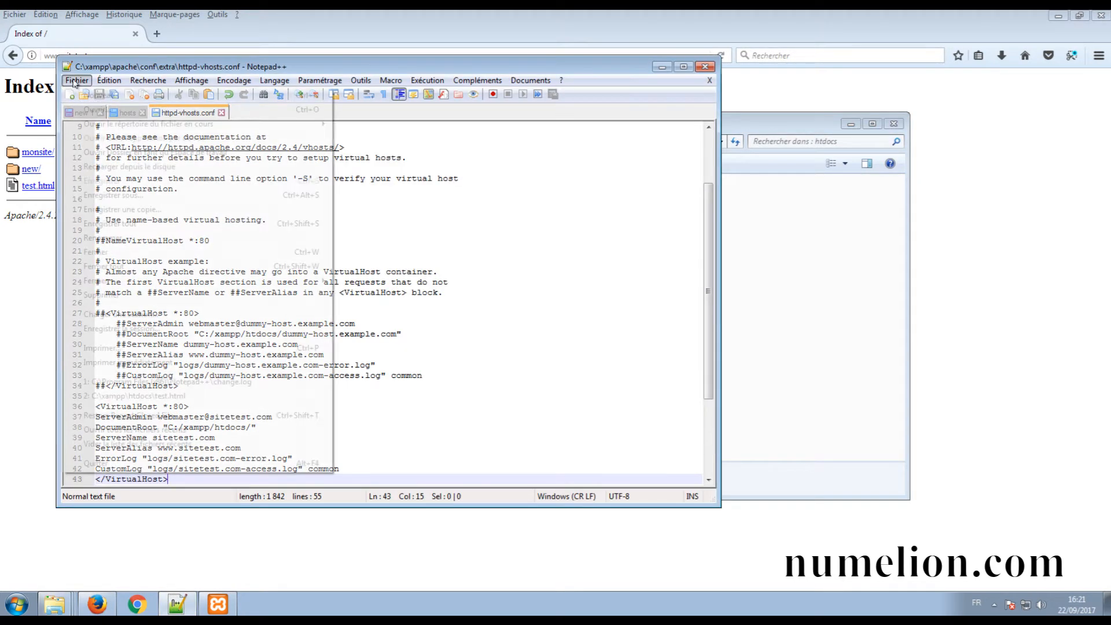
click(88, 93)
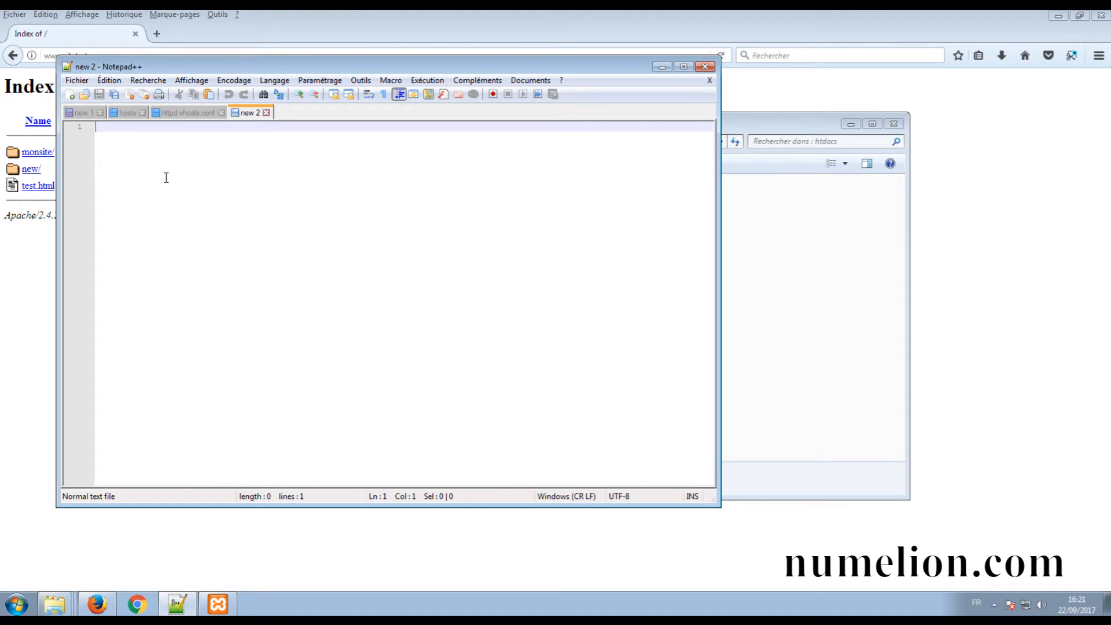
Save the blank document as testnumero2.html in the xampp\htdocs folder.
click(77, 80)
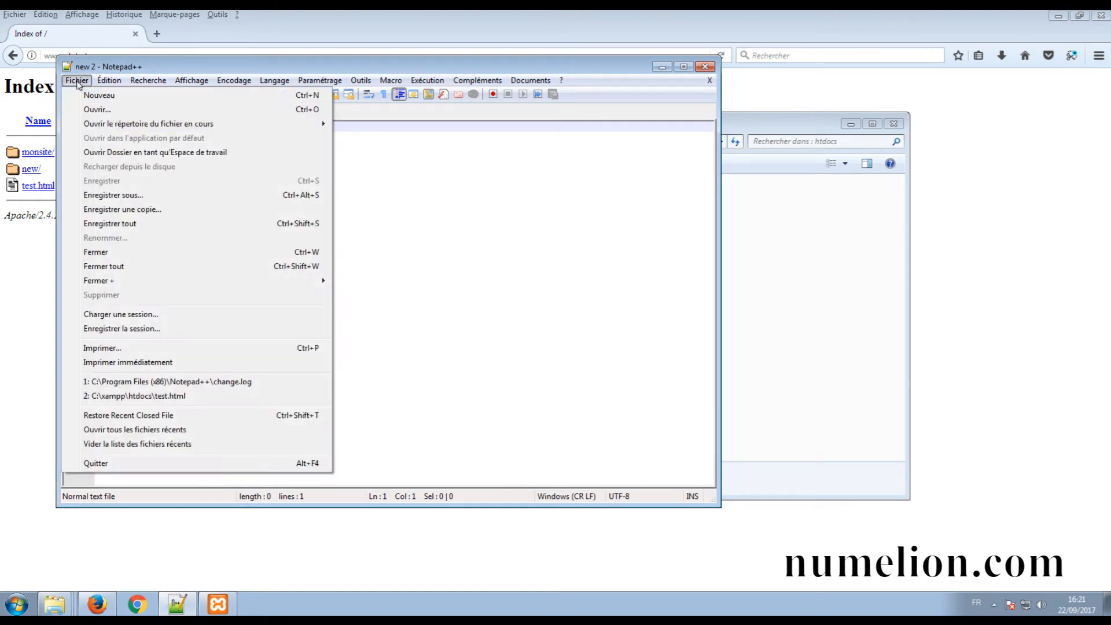
click(114, 195)
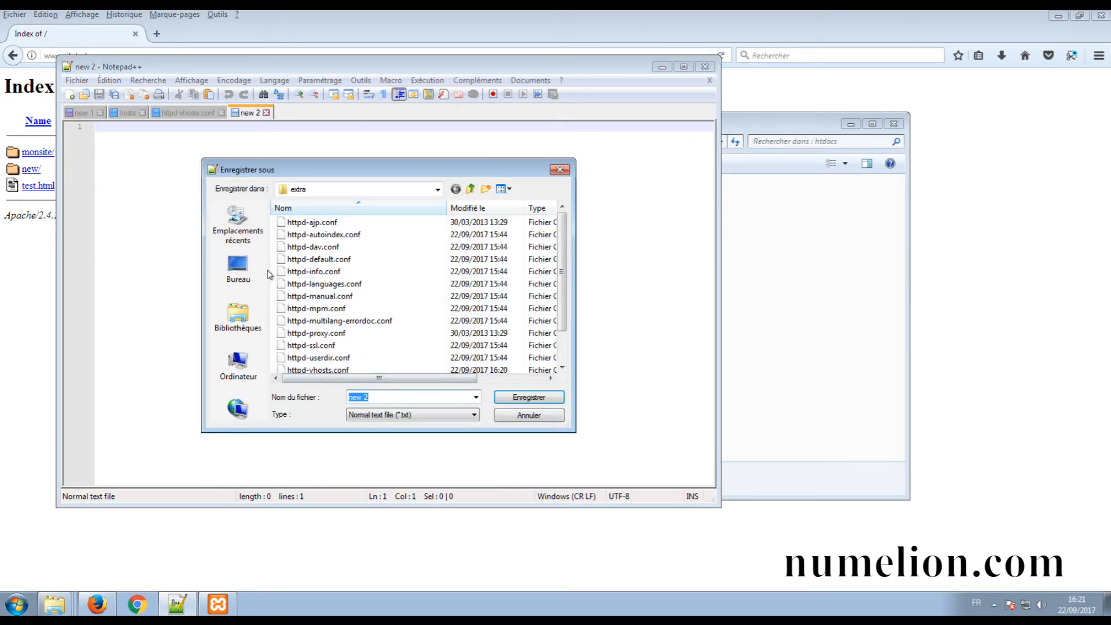
click(297, 190)
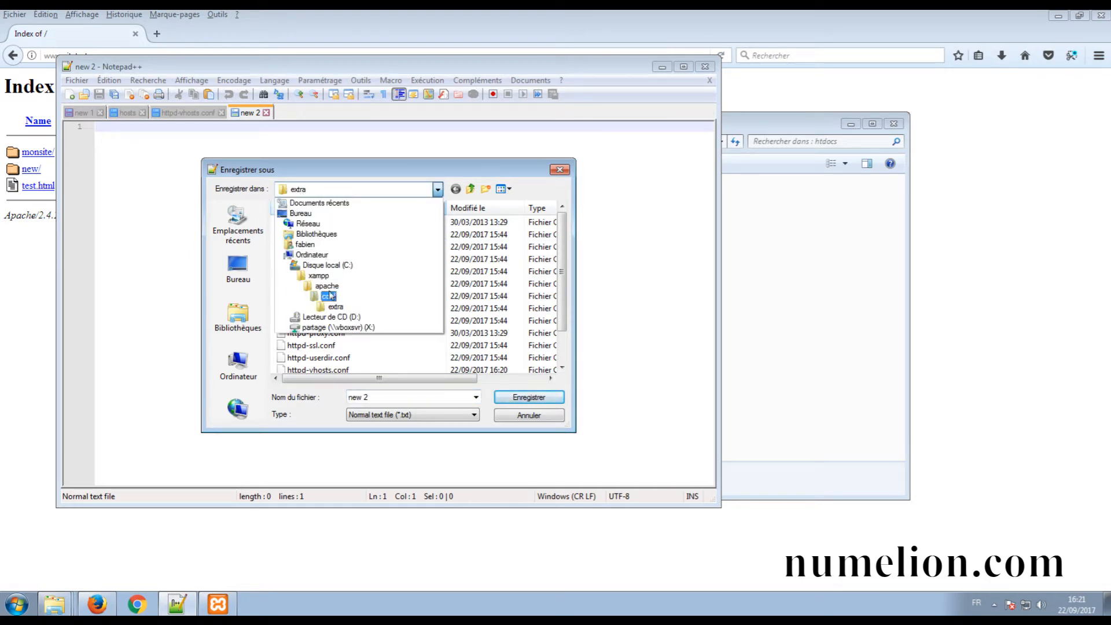
click(318, 277)
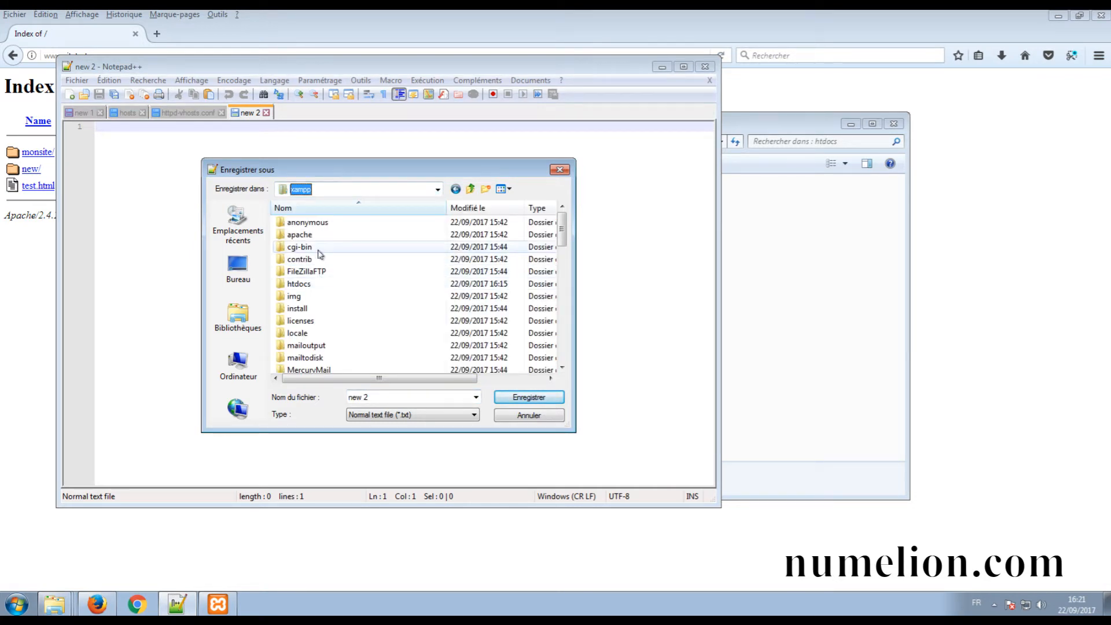
double_click(295, 285)
click(373, 398)
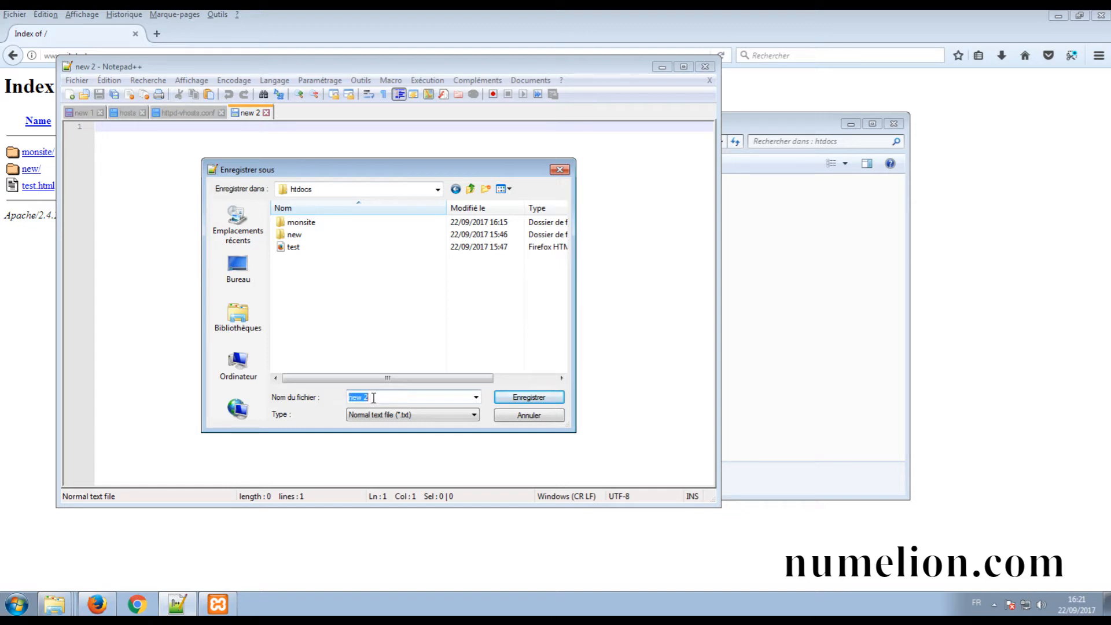
text(test)
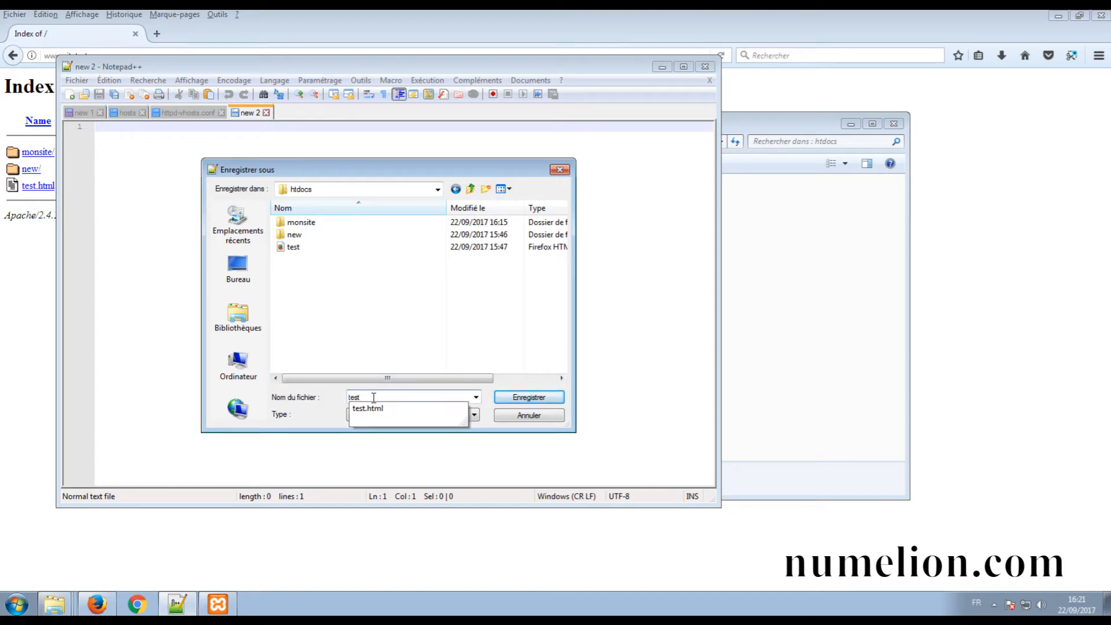
text(numéro2.html)
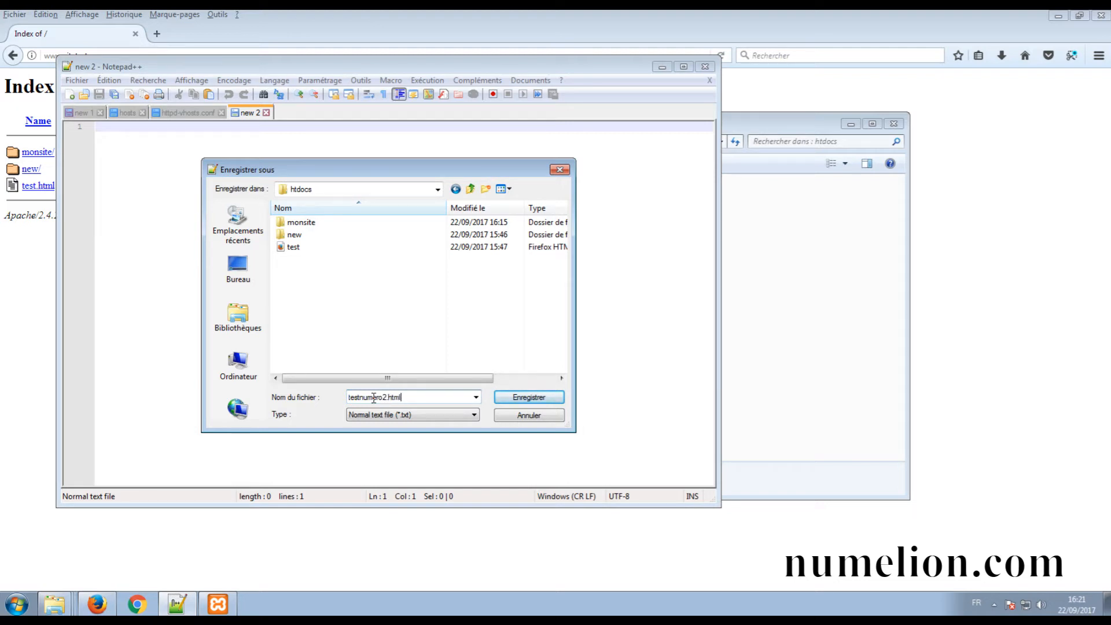
key(Return)
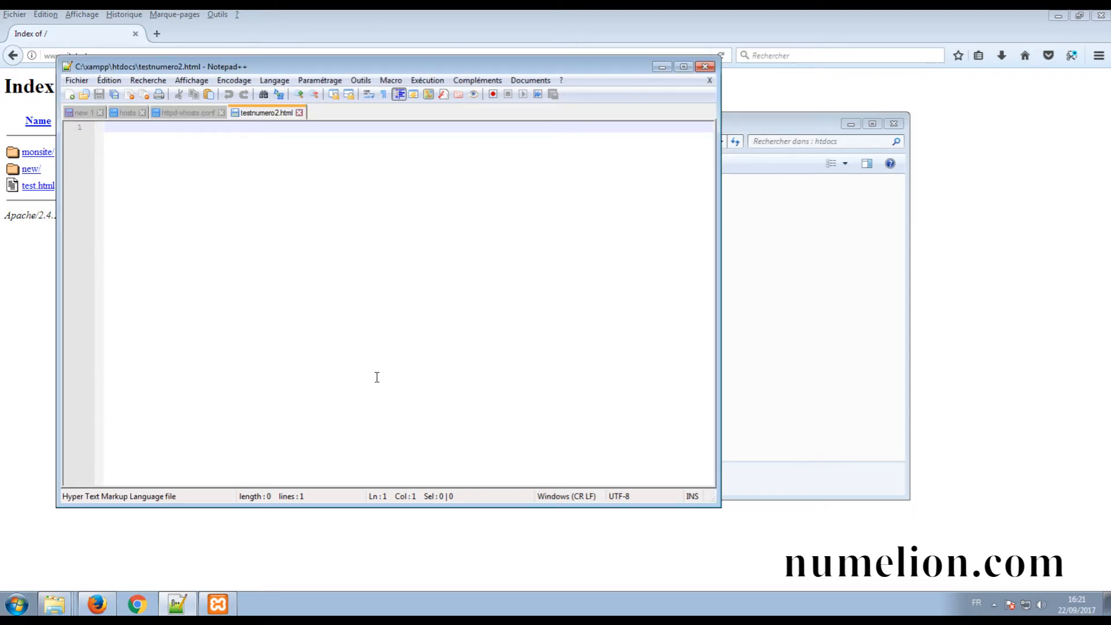
click(40, 310)
click(60, 608)
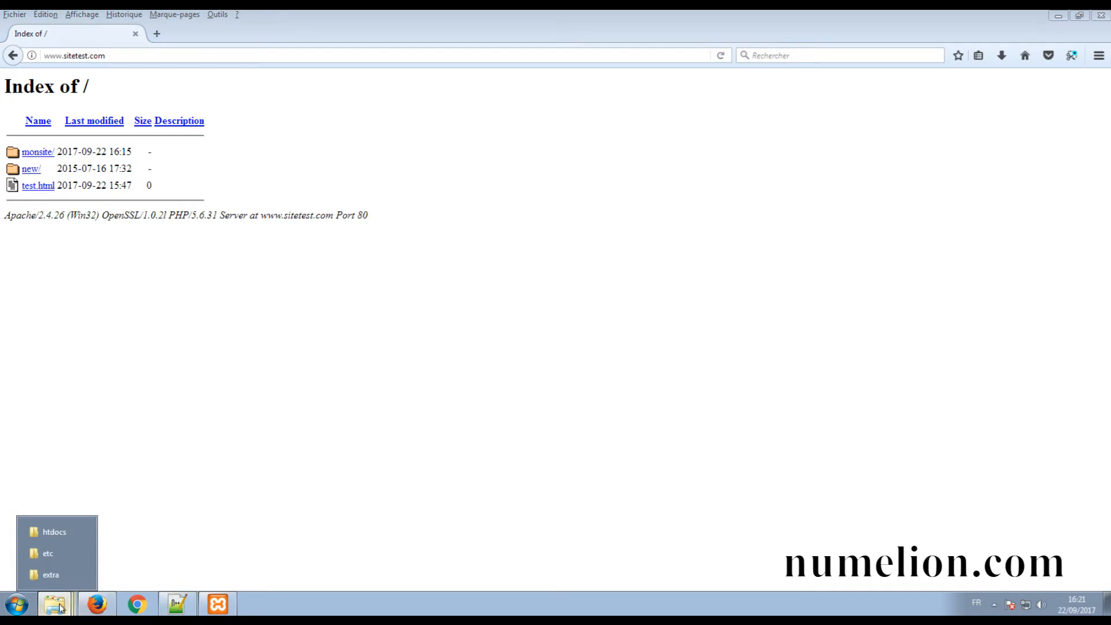
click(52, 532)
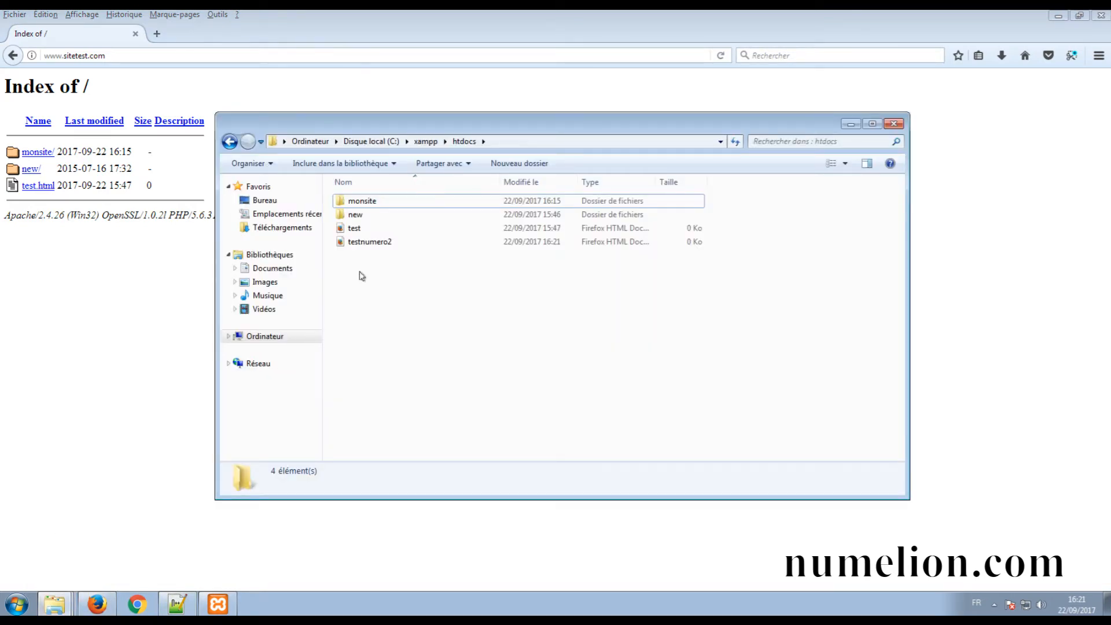
click(80, 294)
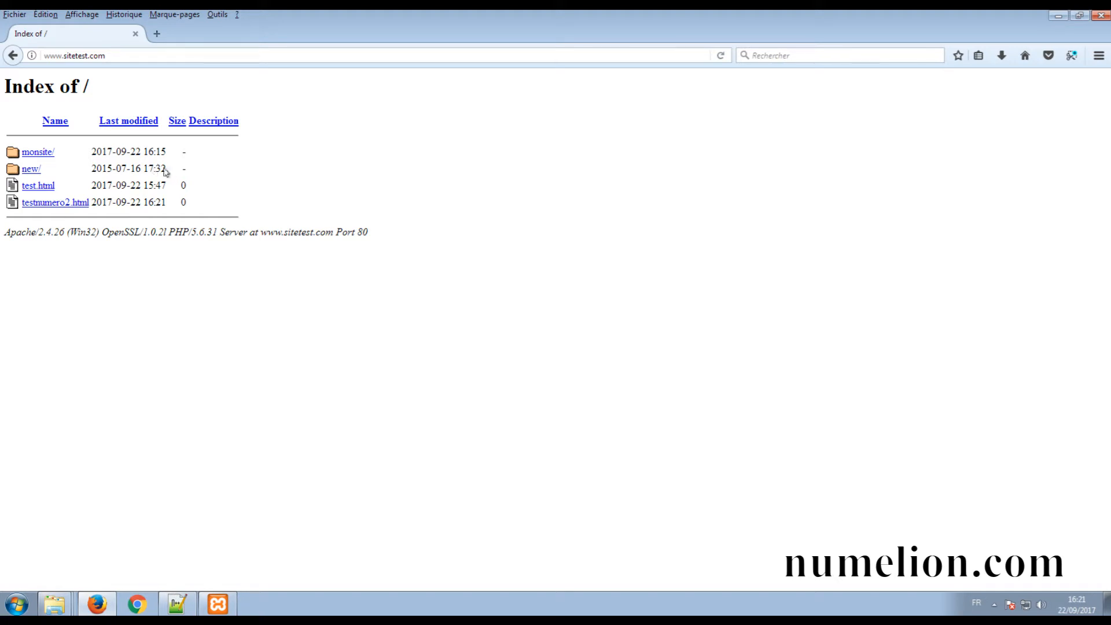
click(45, 54)
click(49, 60)
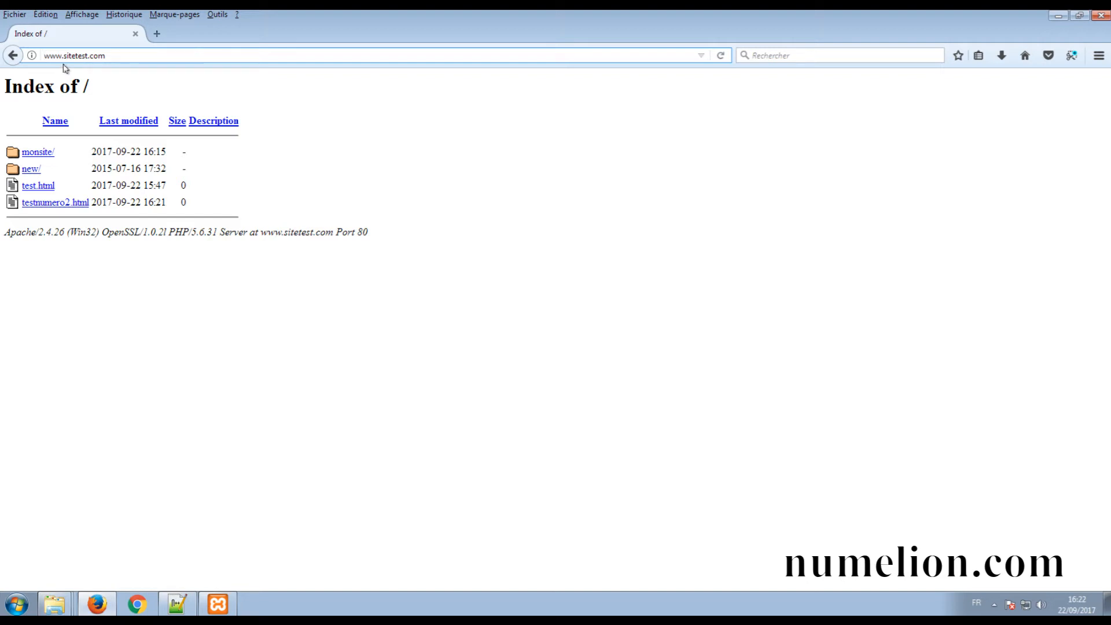
text(https)
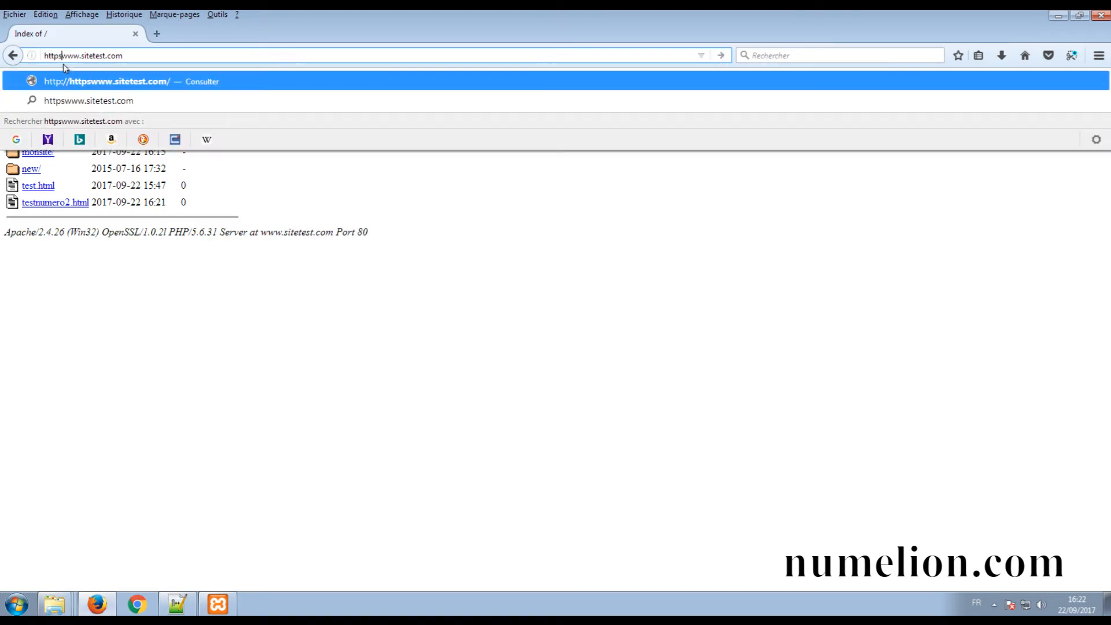
text(:)
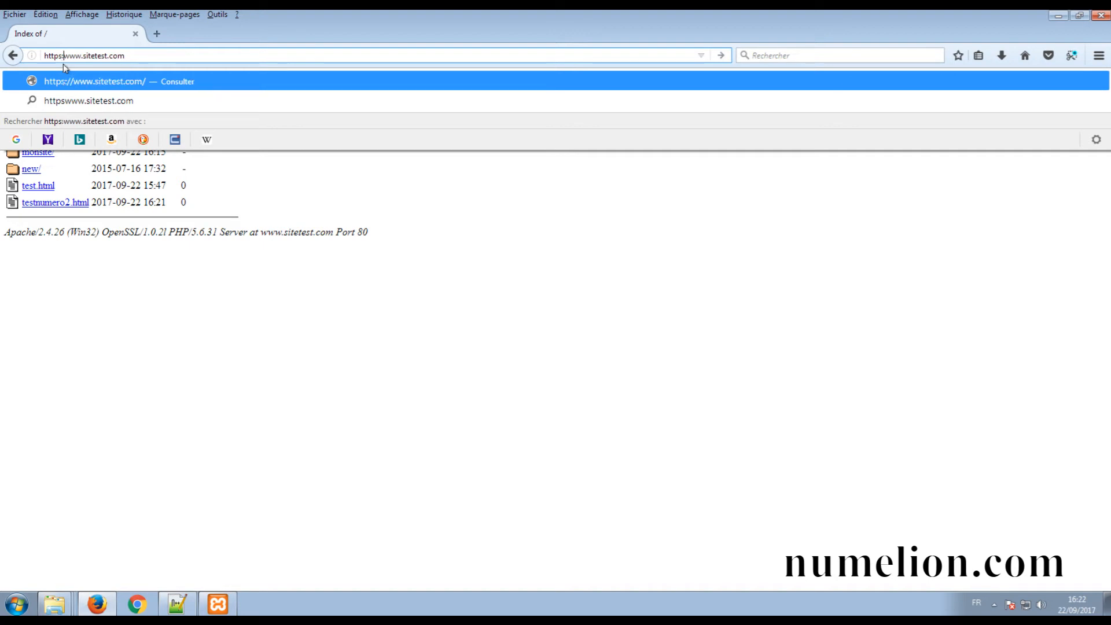
text(//)
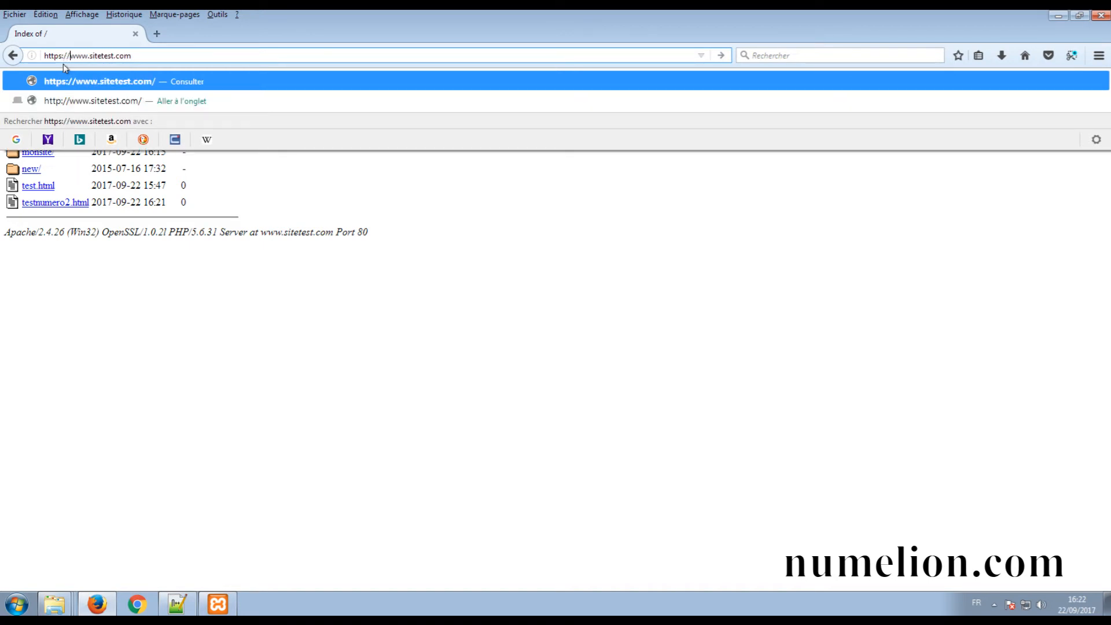
key(Return)
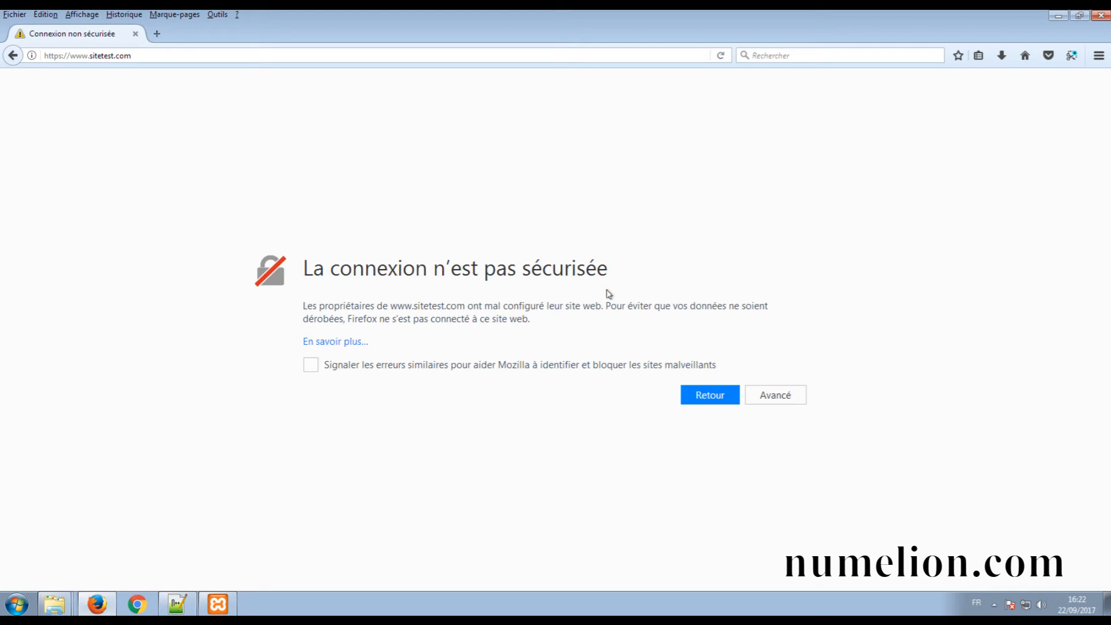
click(781, 397)
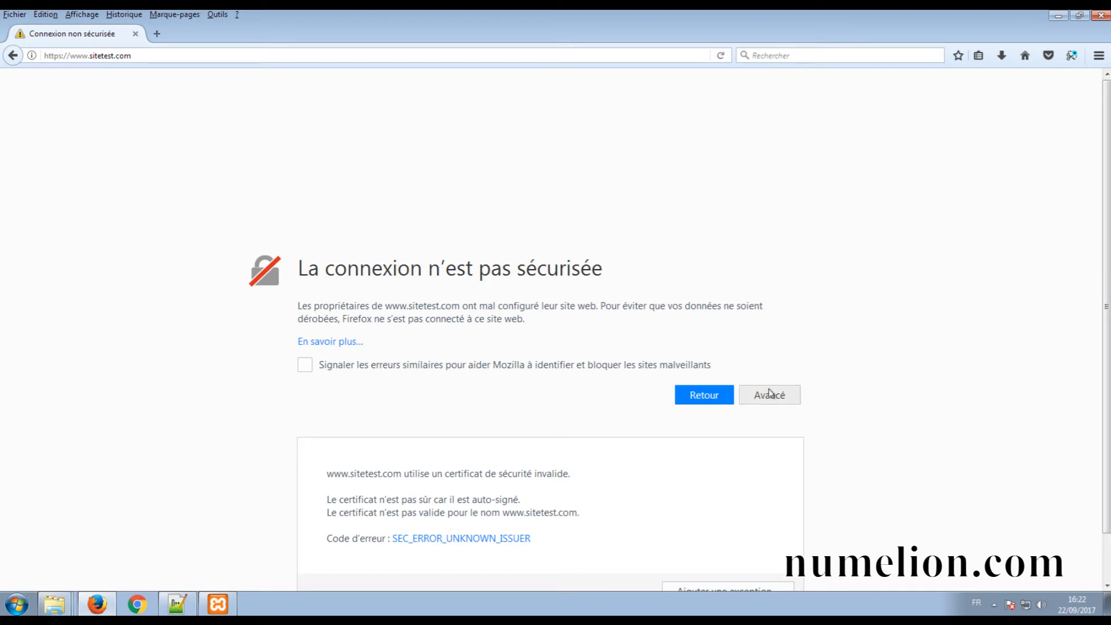
scroll(1102, 303, down, 2)
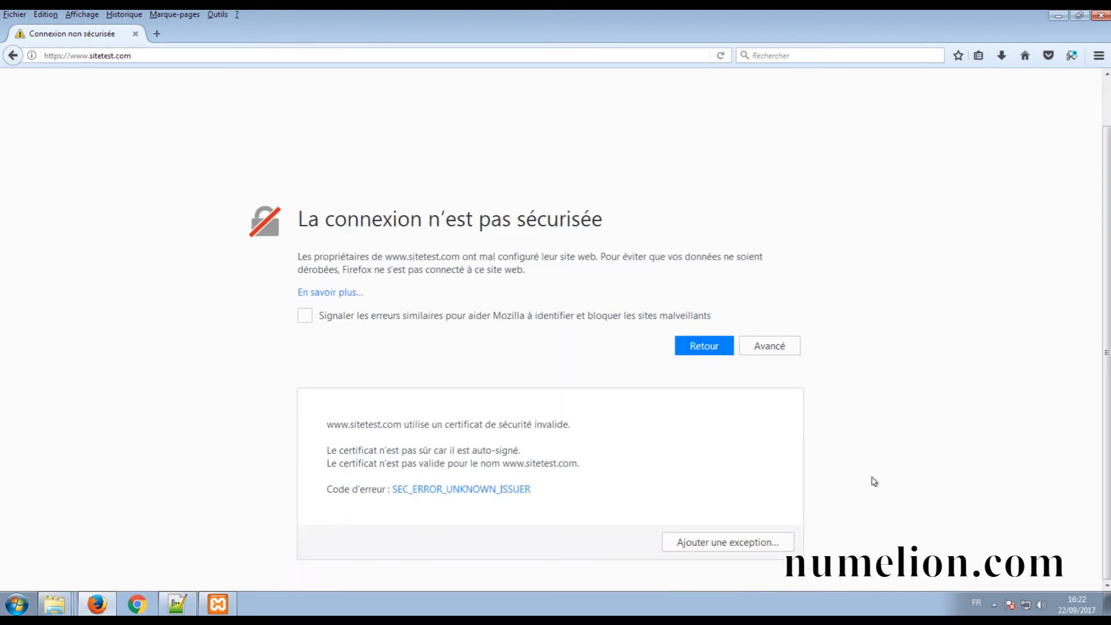
click(734, 544)
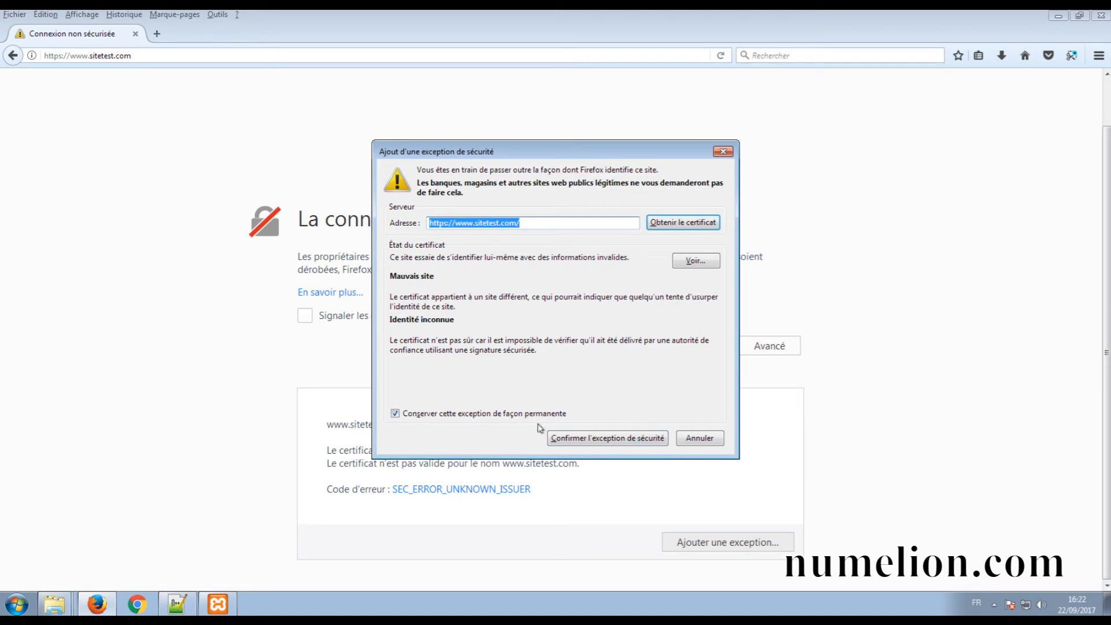
click(597, 439)
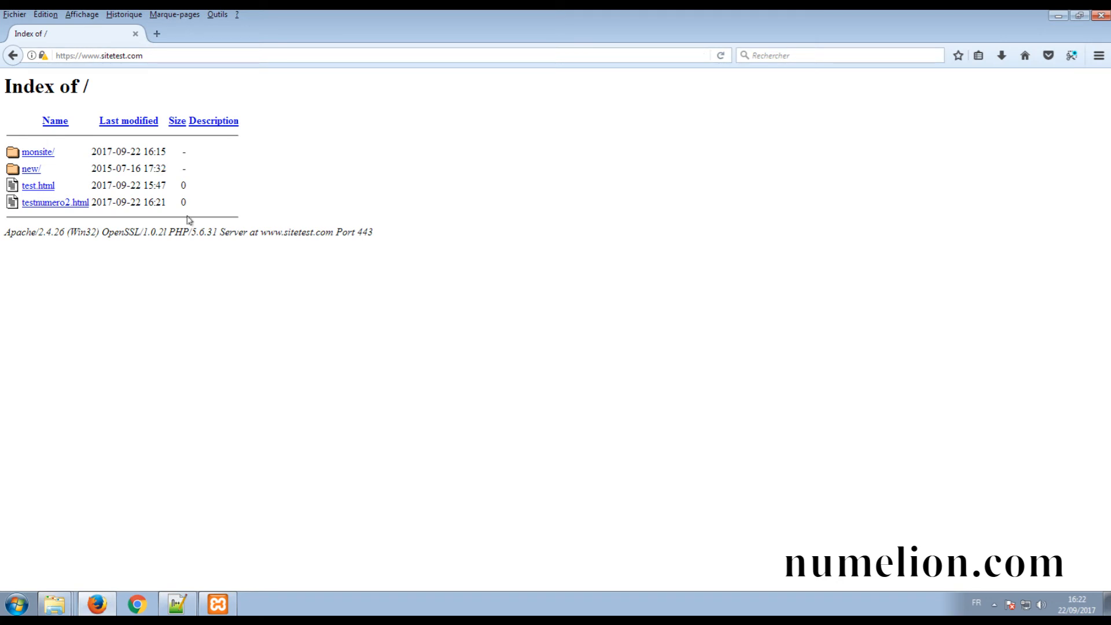
Open the security properties of the hosts file in Windows\System32\drivers\etc and select the Utilisateurs group.
click(63, 600)
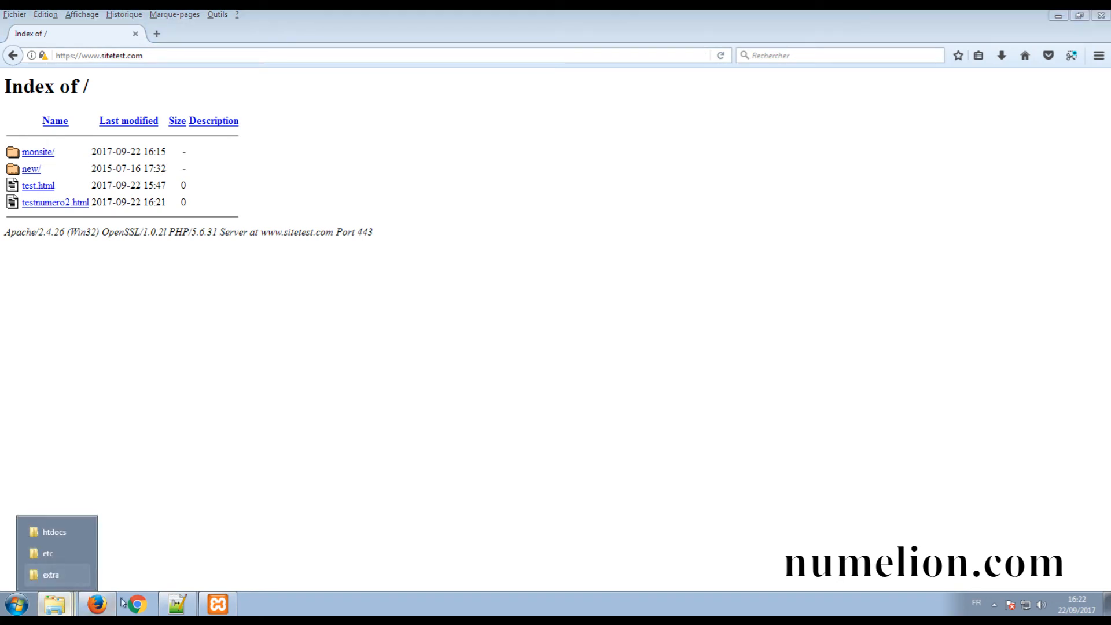
click(51, 575)
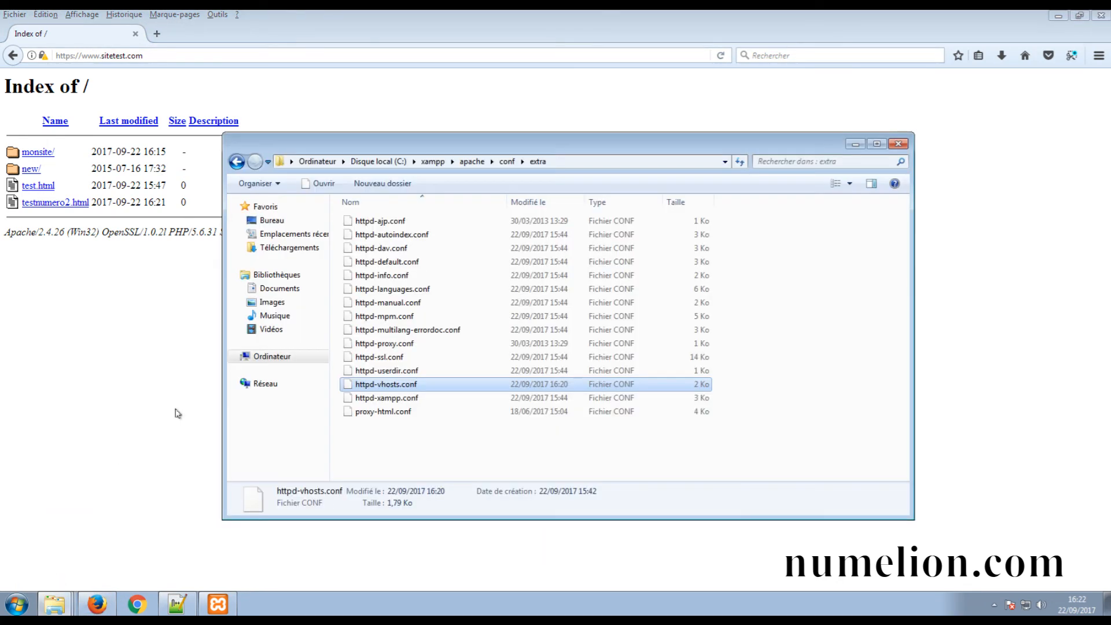
click(60, 607)
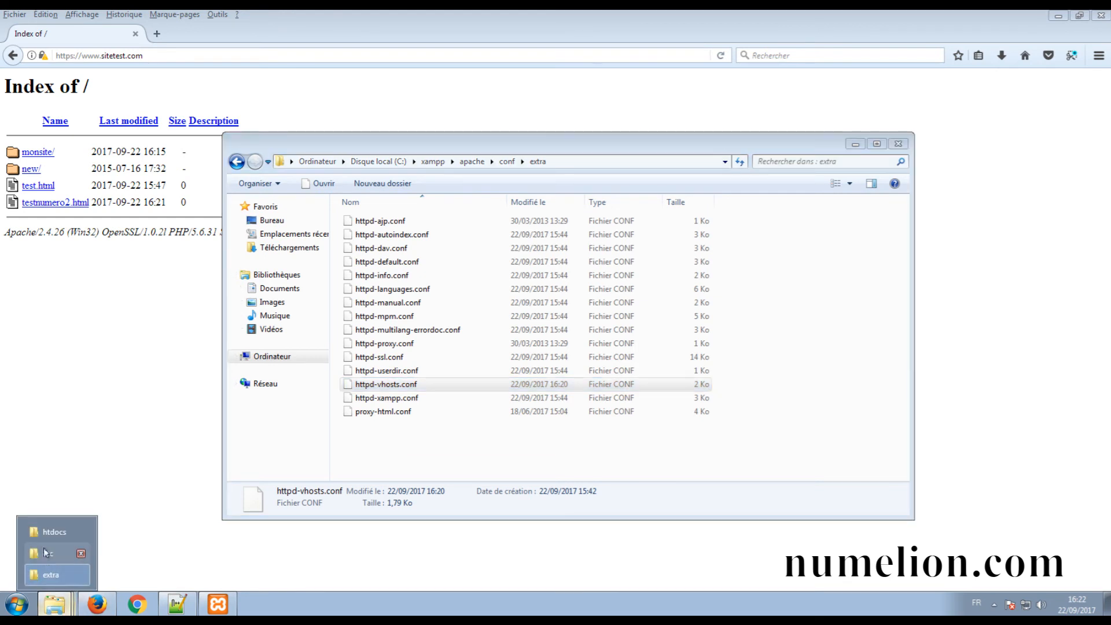
click(52, 552)
click(371, 218)
right_click(370, 218)
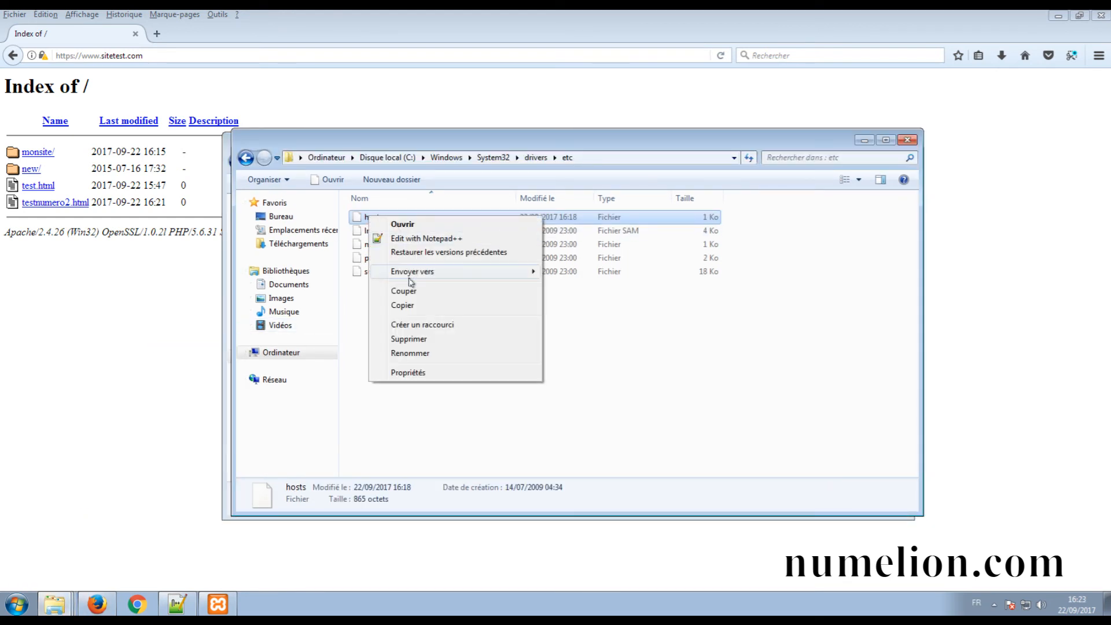
click(421, 374)
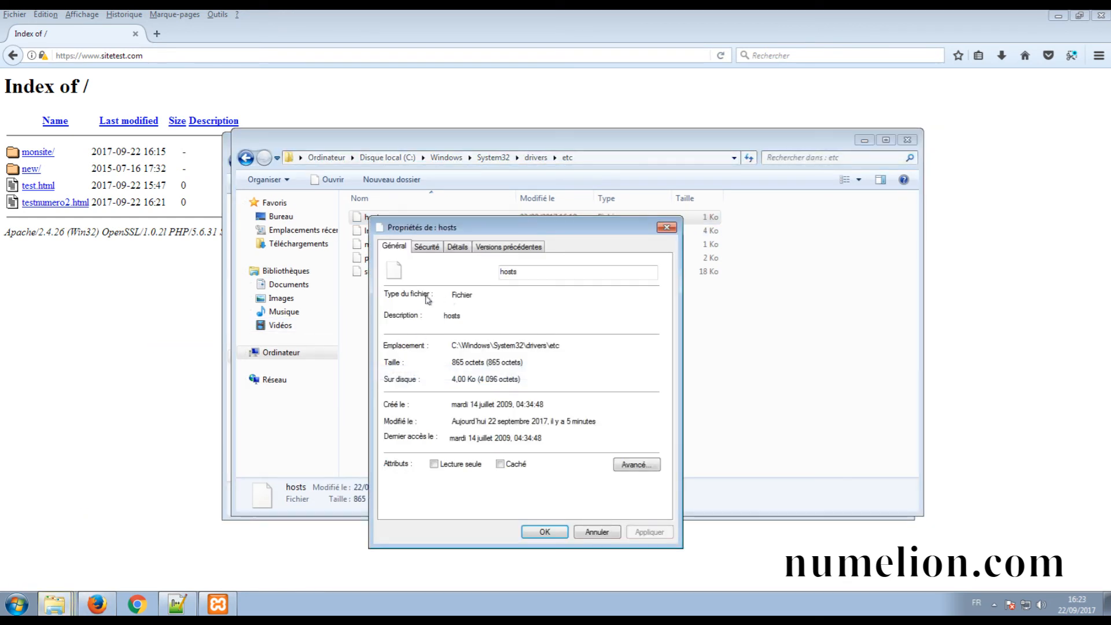
click(457, 247)
click(431, 247)
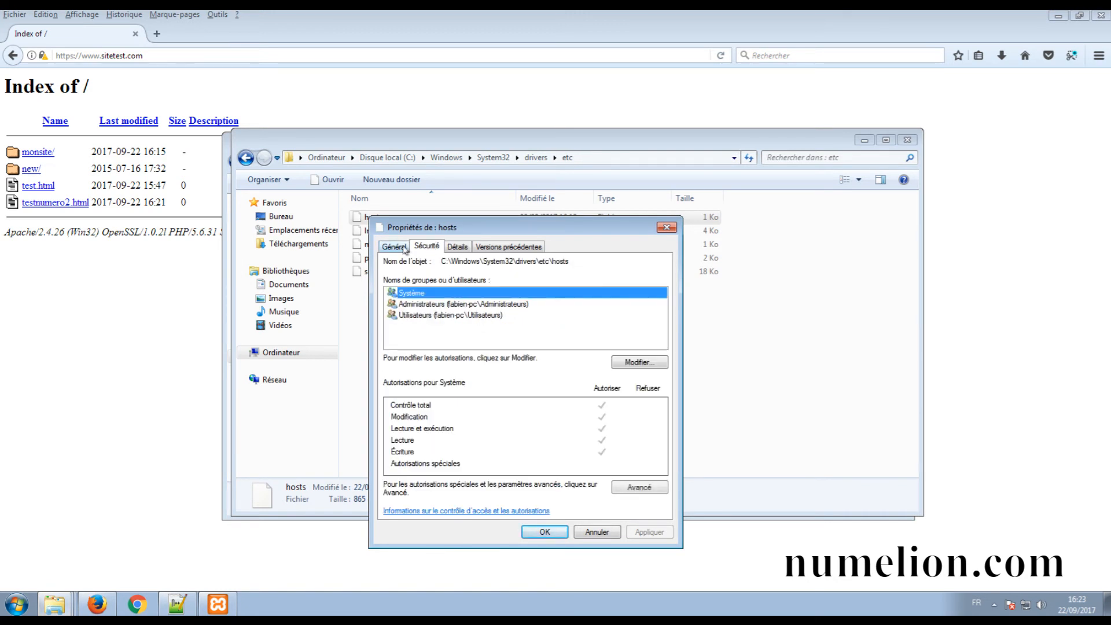
click(427, 316)
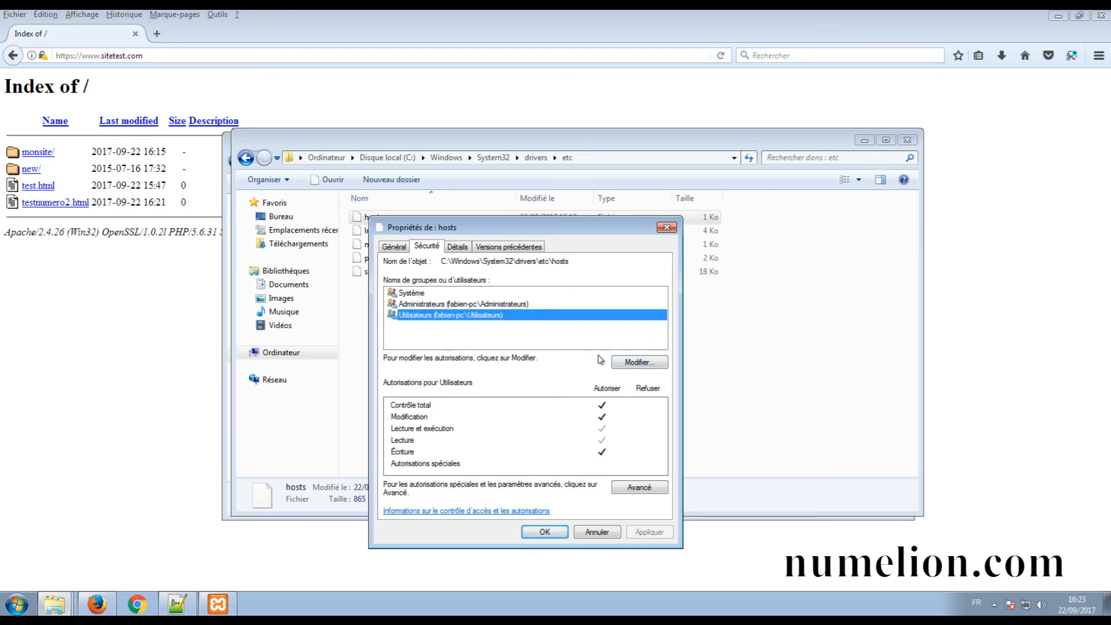
Remove the Utilisateurs group's allowed Contrôle total, Modification and Écriture permissions on the hosts file, accepting the system folder change.
click(637, 362)
click(446, 364)
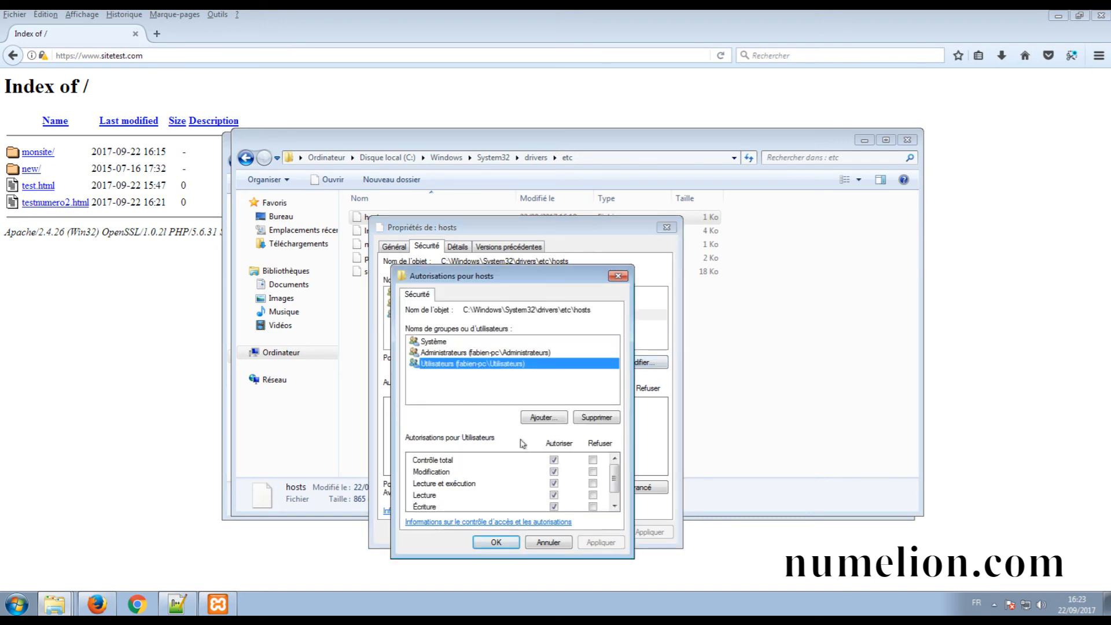
click(554, 472)
click(553, 507)
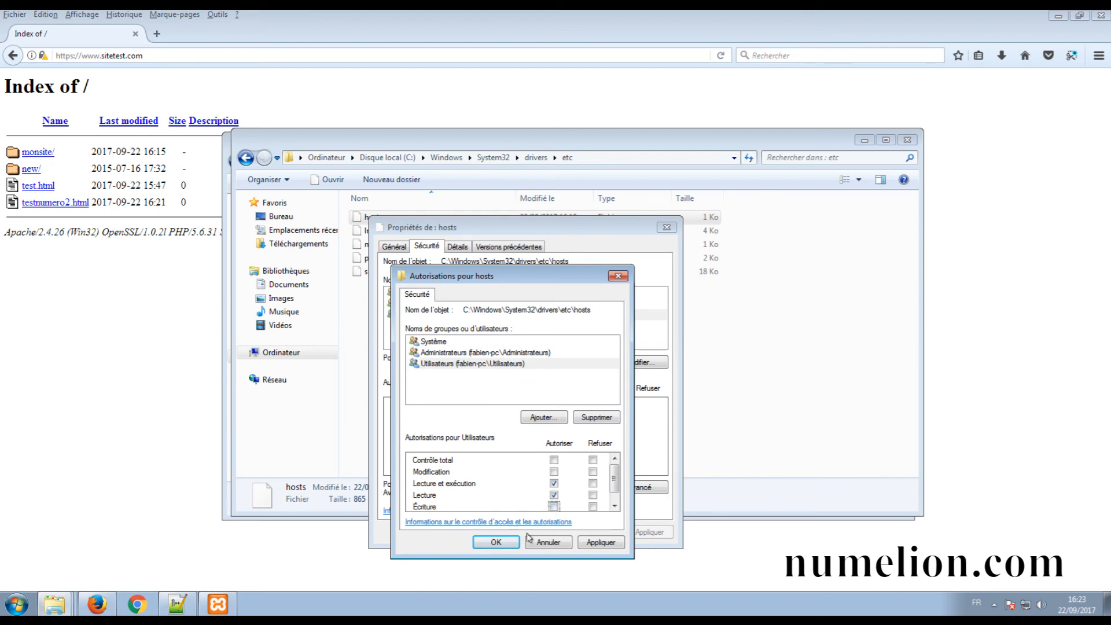
click(600, 542)
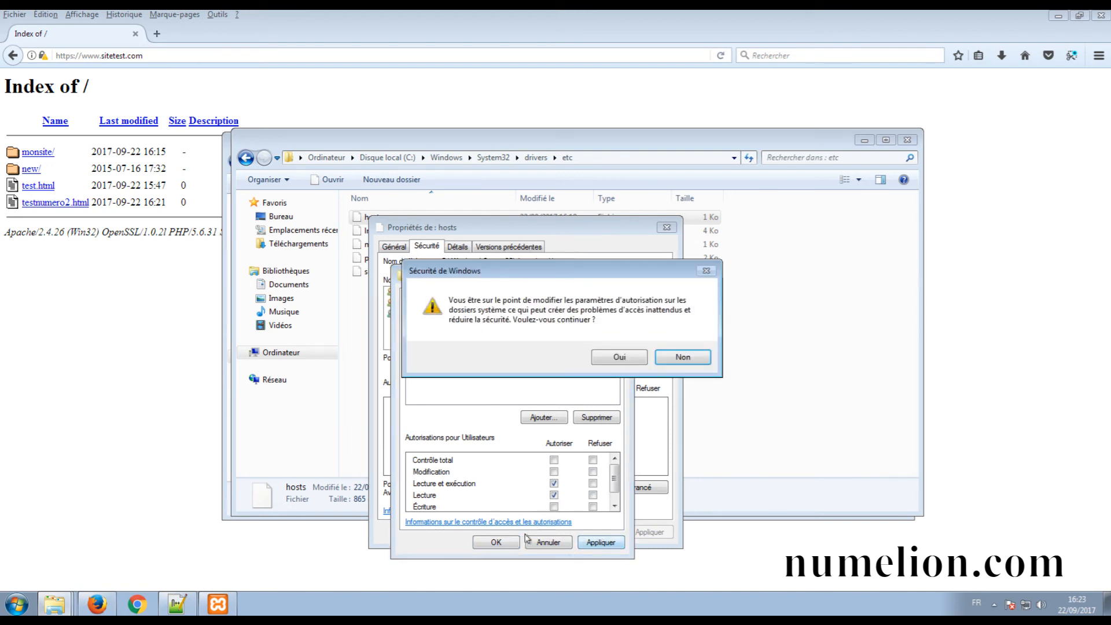
click(639, 357)
click(510, 542)
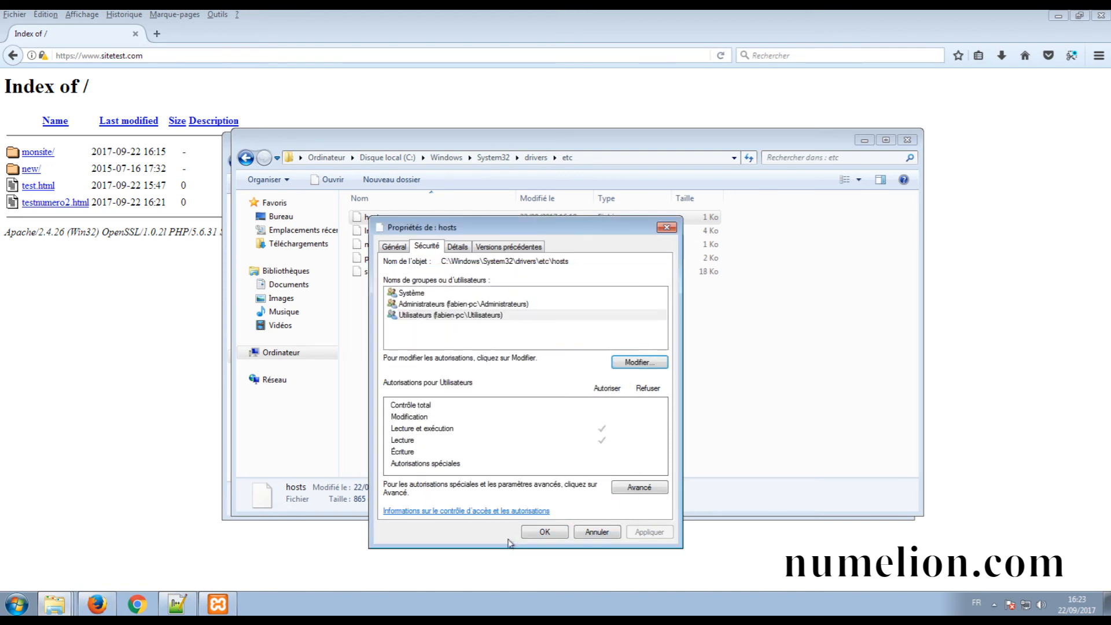
click(548, 531)
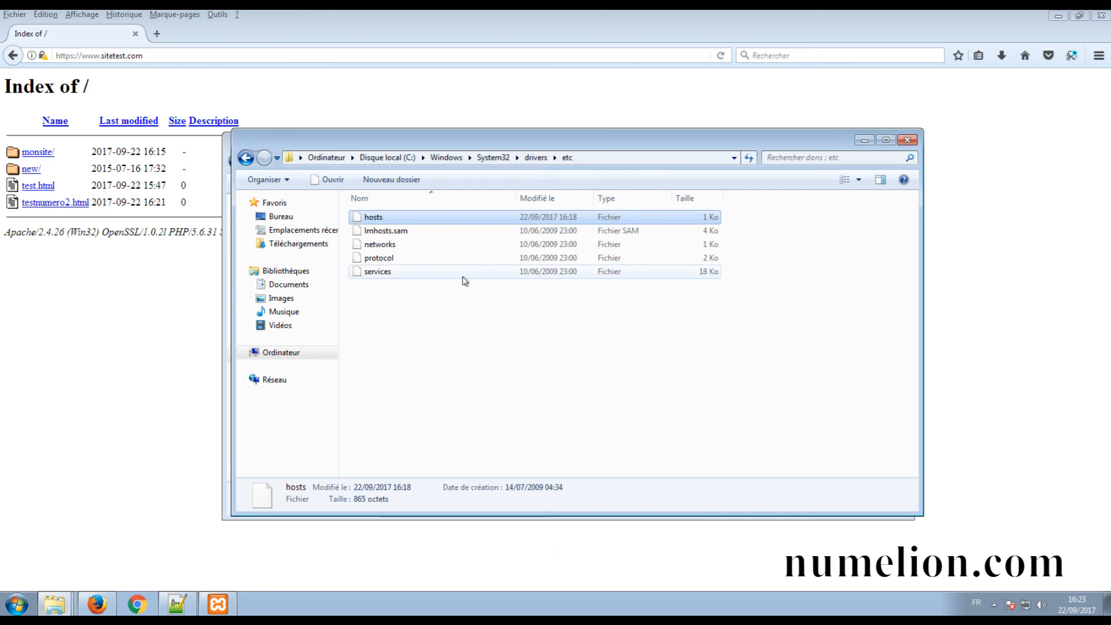
click(866, 139)
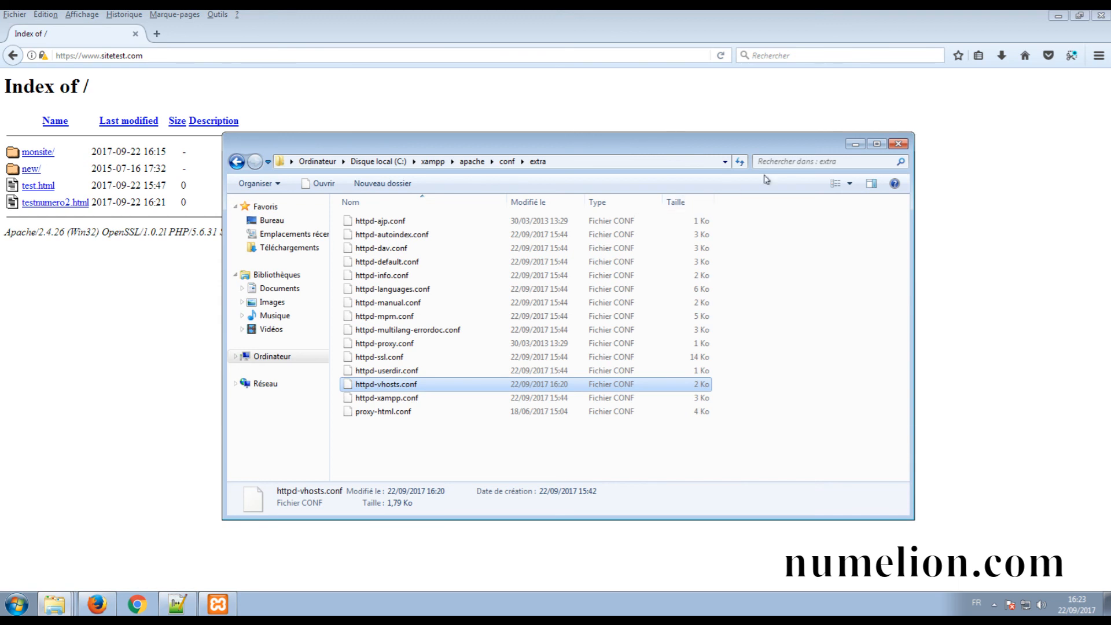
click(856, 143)
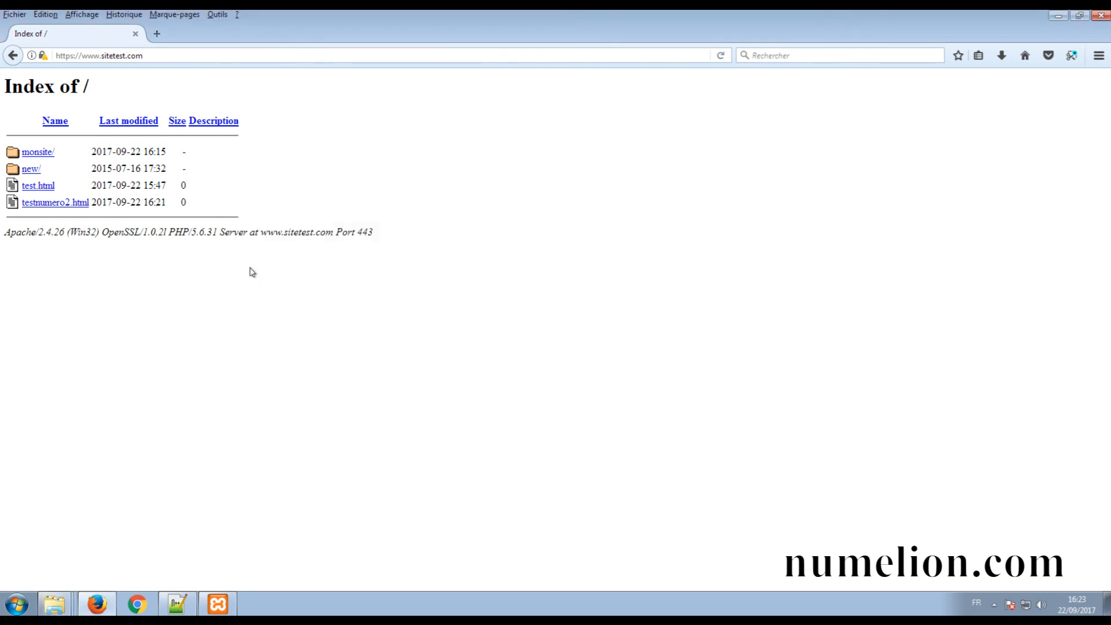
click(122, 55)
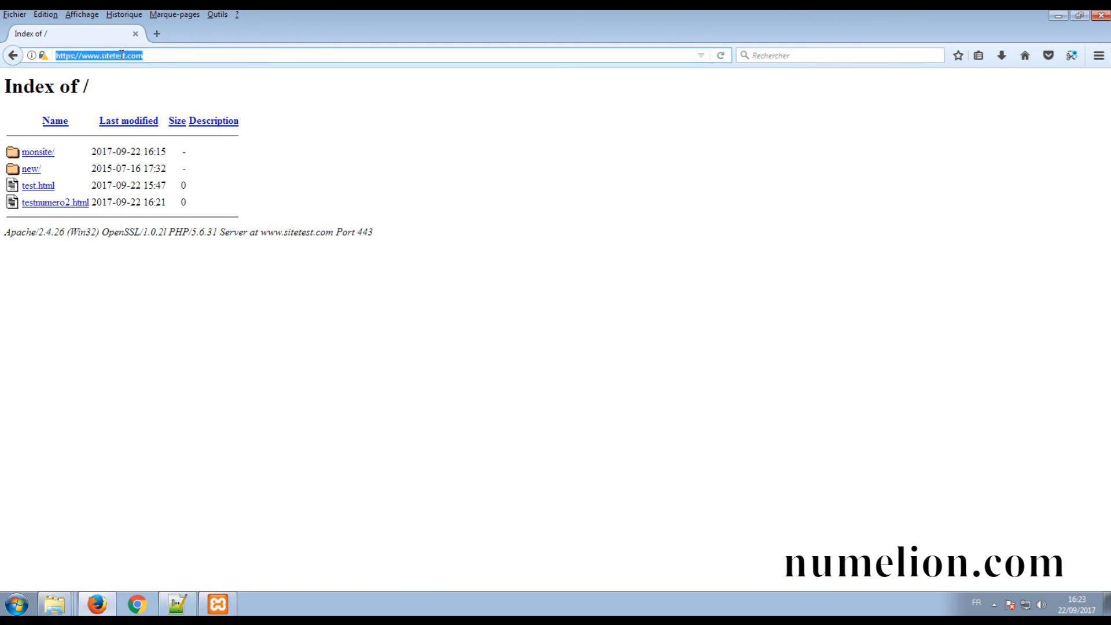